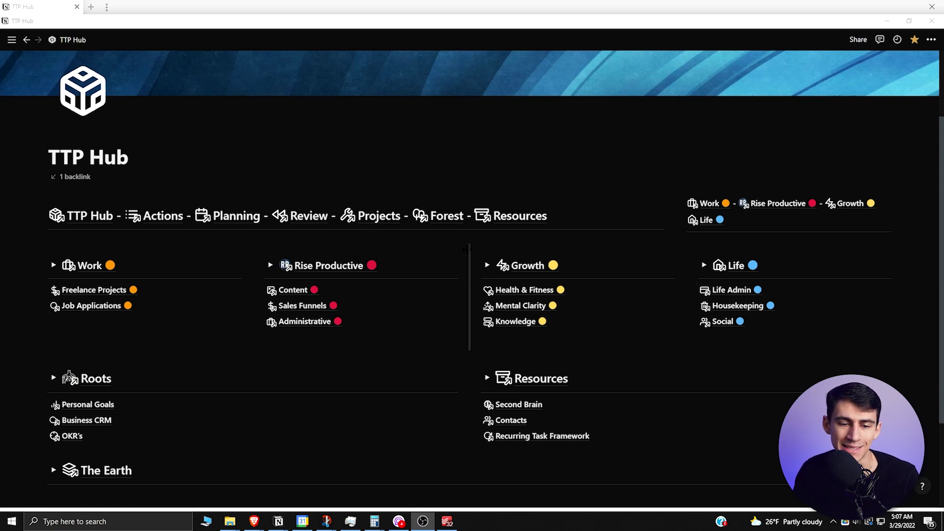
- Open the Forest page using the header link on the TTP Hub
scroll(490, 193, up, 1)
scroll(479, 196, down, 1)
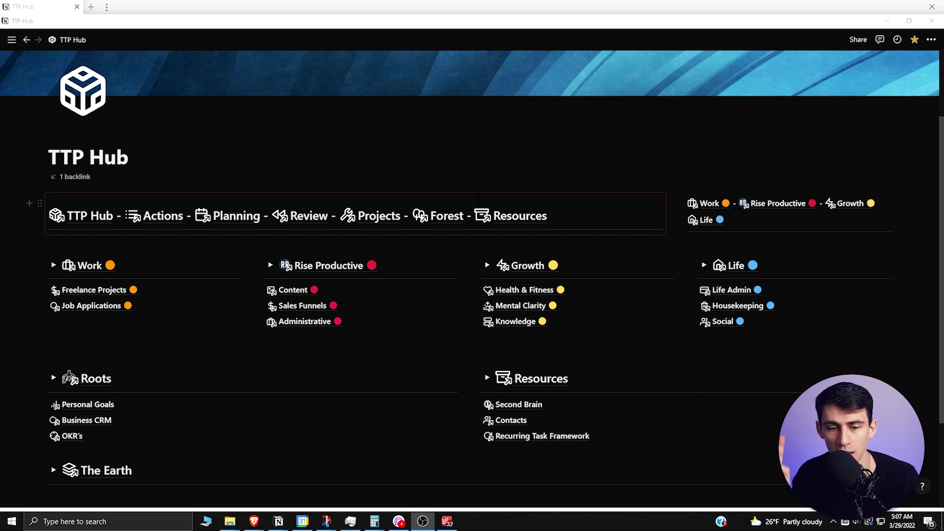
click(435, 215)
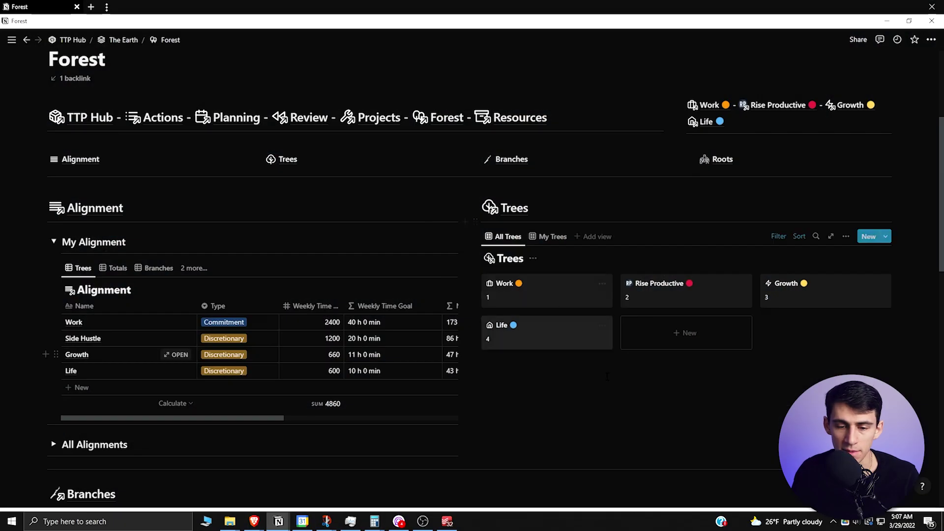
- Look over Forest's Alignment, Trees and Branches sections, then open the Alignment page
scroll(601, 372, down, 2)
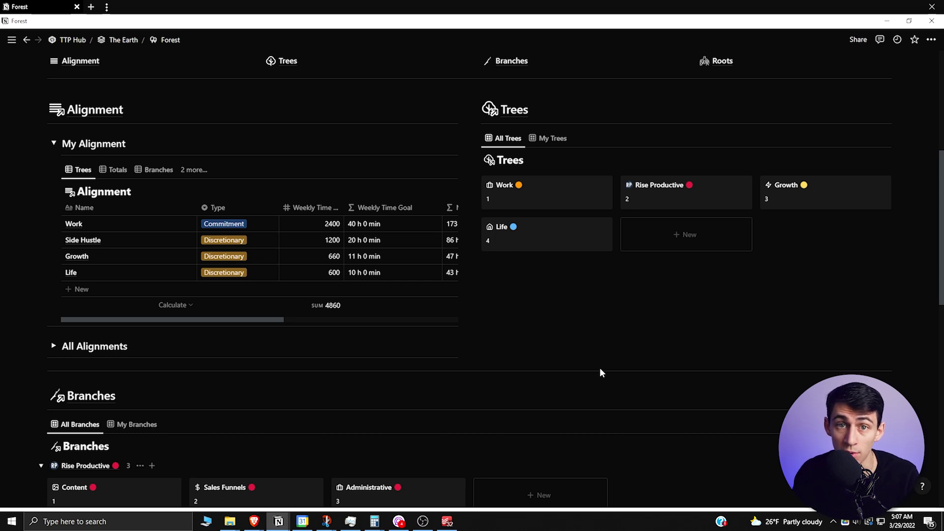
scroll(592, 376, down, 1)
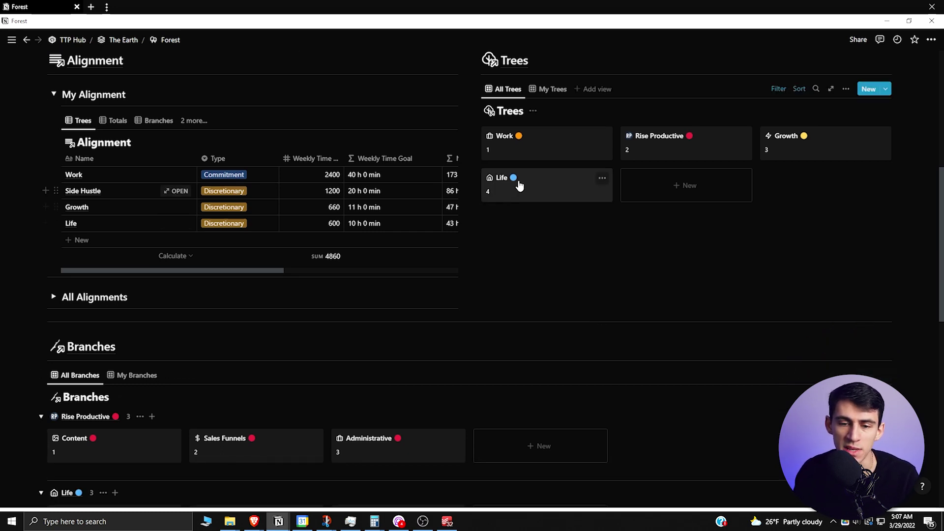
scroll(579, 260, down, 2)
scroll(590, 275, up, 4)
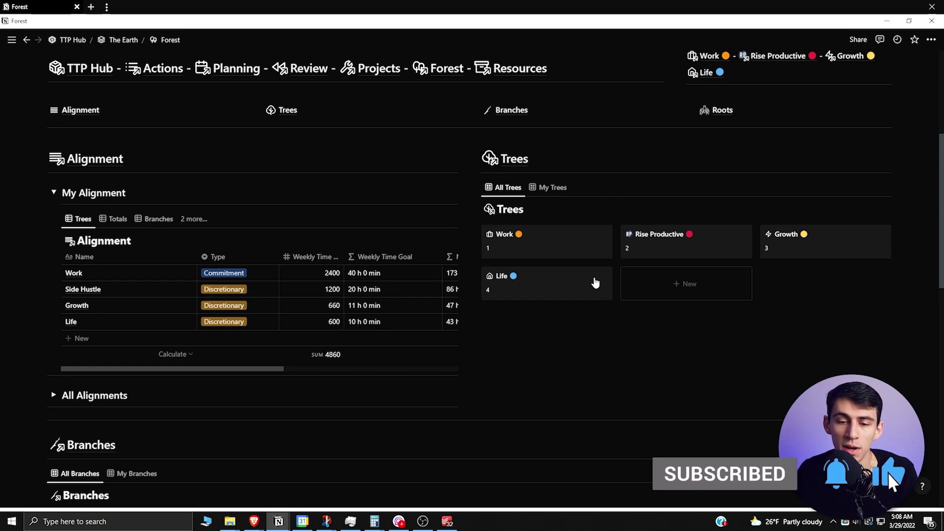
scroll(595, 283, down, 4)
scroll(481, 194, up, 5)
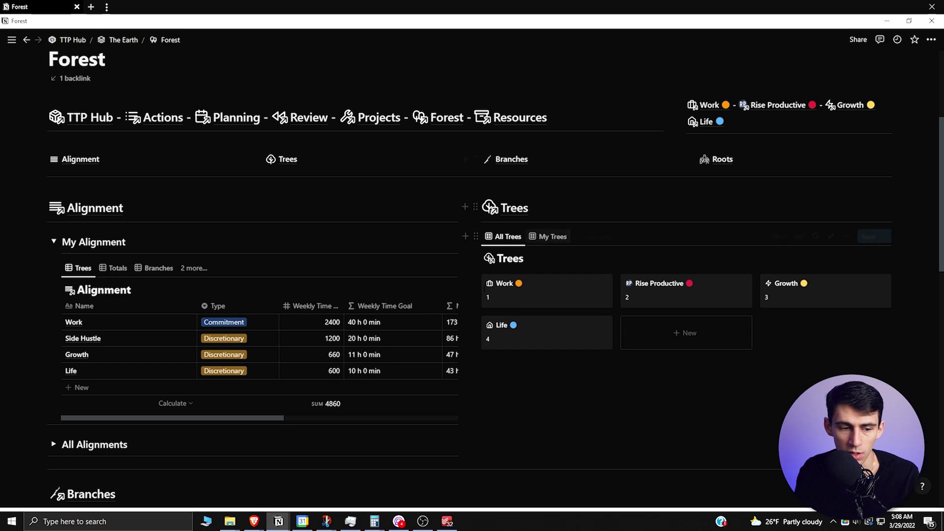
click(102, 216)
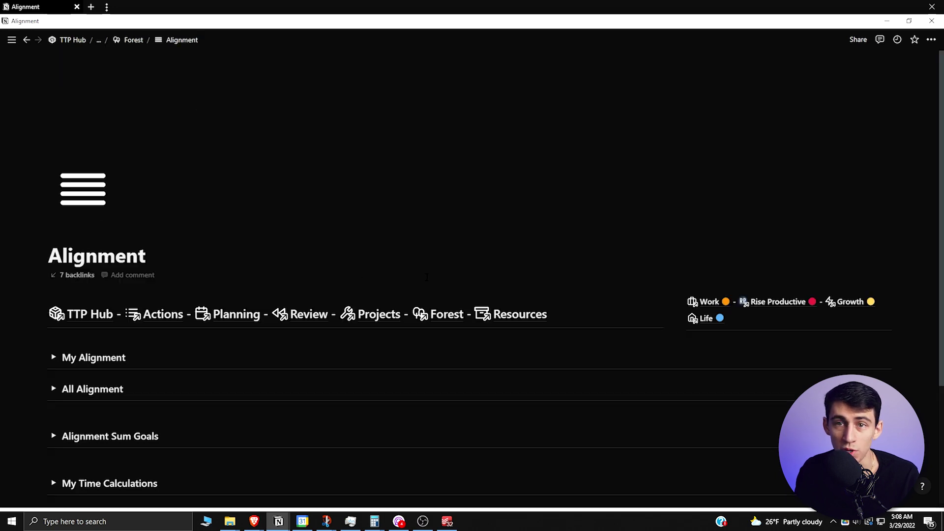
- Expand the My Alignment and All Time Calculations toggles to show their tables
scroll(357, 271, down, 3)
click(53, 191)
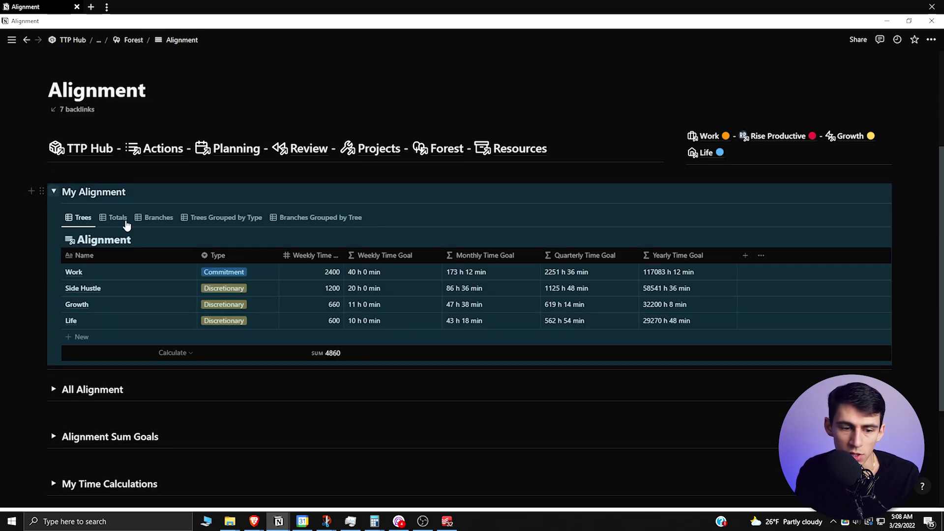
scroll(364, 346, down, 1)
click(363, 346)
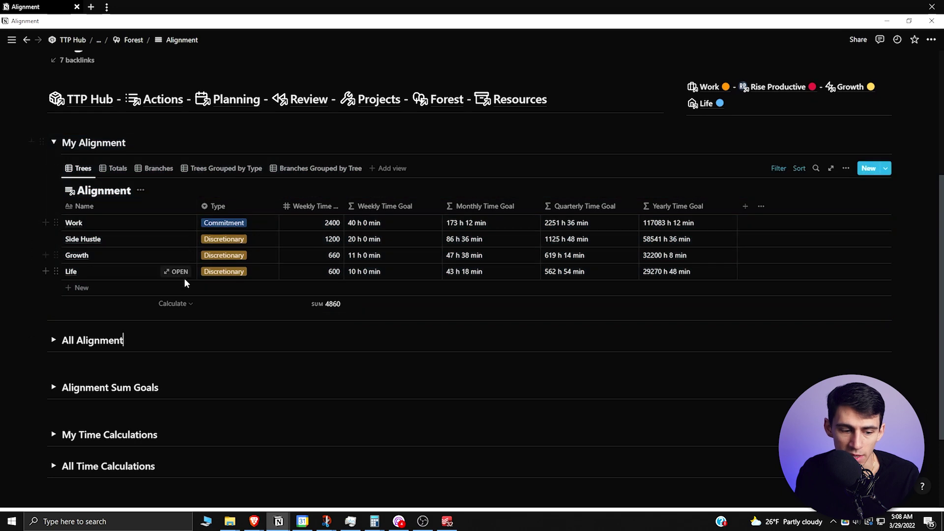
scroll(164, 400, down, 1)
click(53, 417)
scroll(103, 393, down, 3)
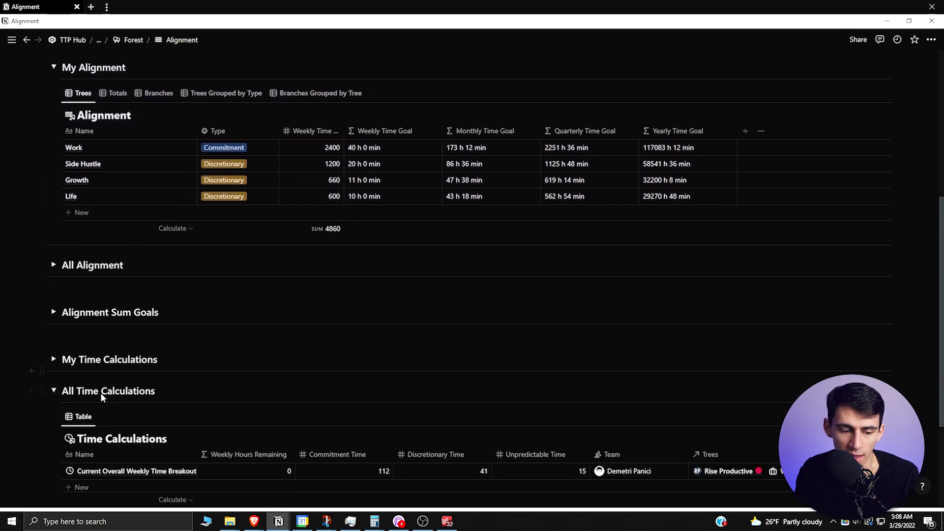
- Open the Current Overall Weekly Time Breakout entry and inspect its Weekly Hours Remaining formula
click(185, 350)
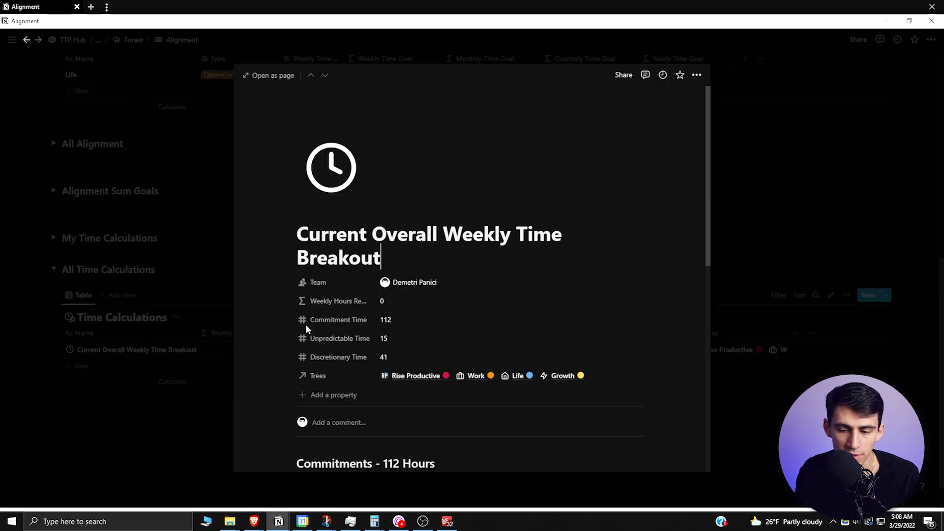
scroll(354, 322, down, 7)
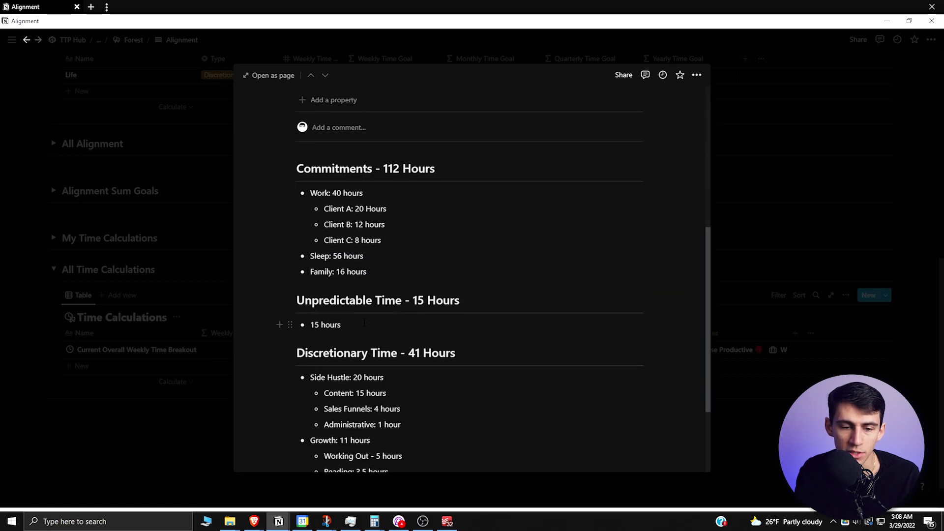
scroll(364, 322, up, 4)
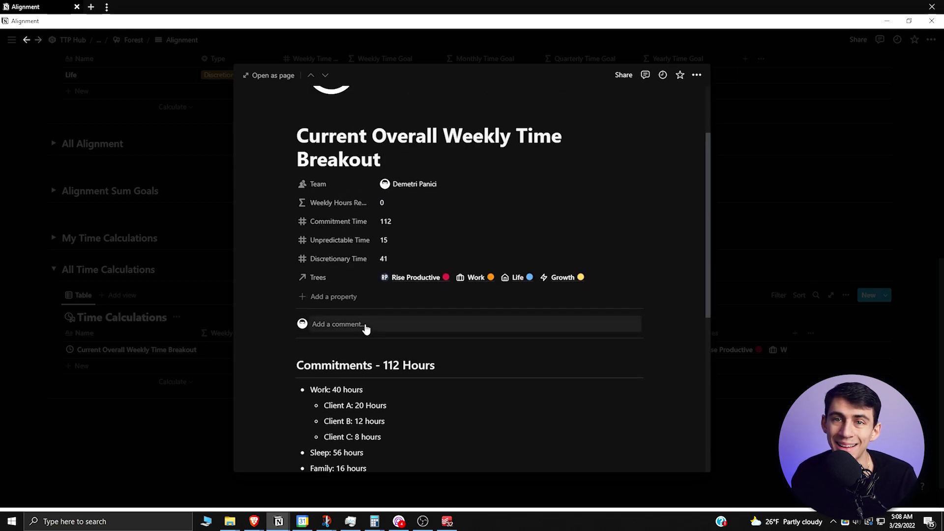
scroll(367, 326, down, 3)
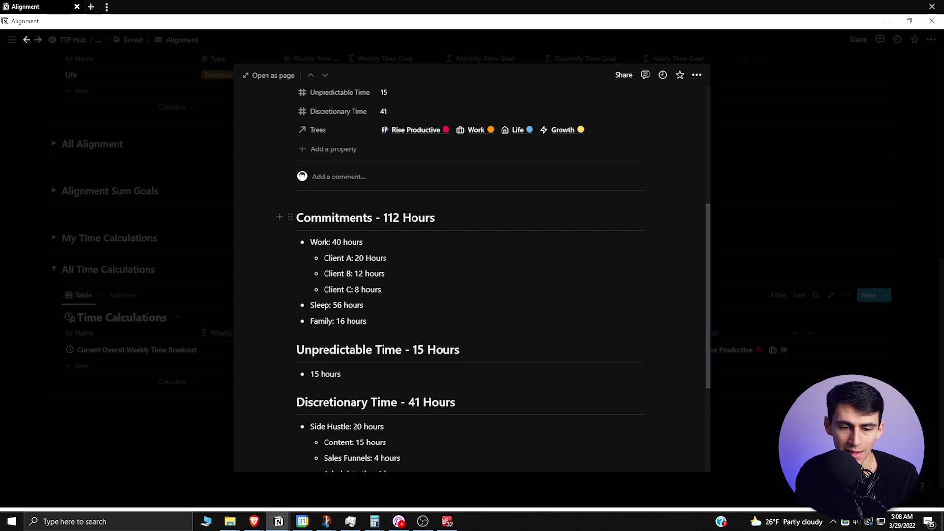
scroll(455, 210, up, 3)
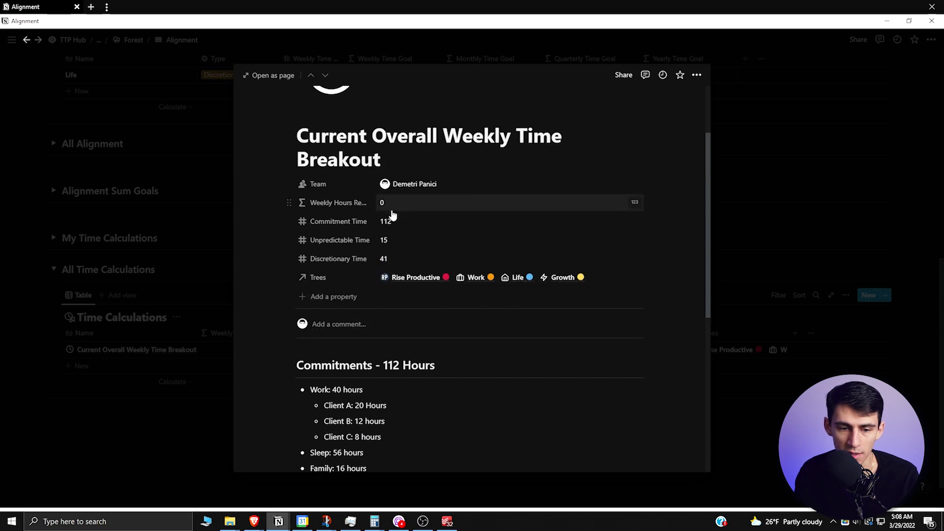
click(386, 212)
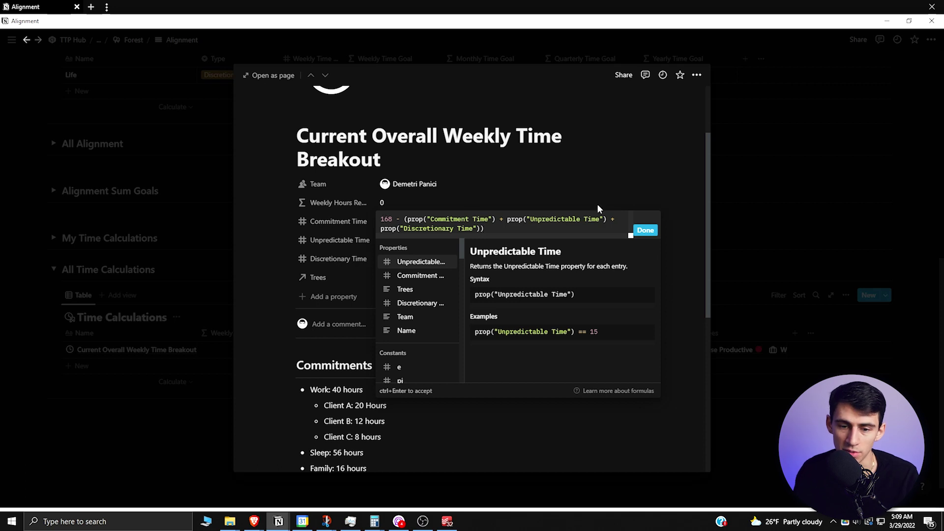
click(646, 230)
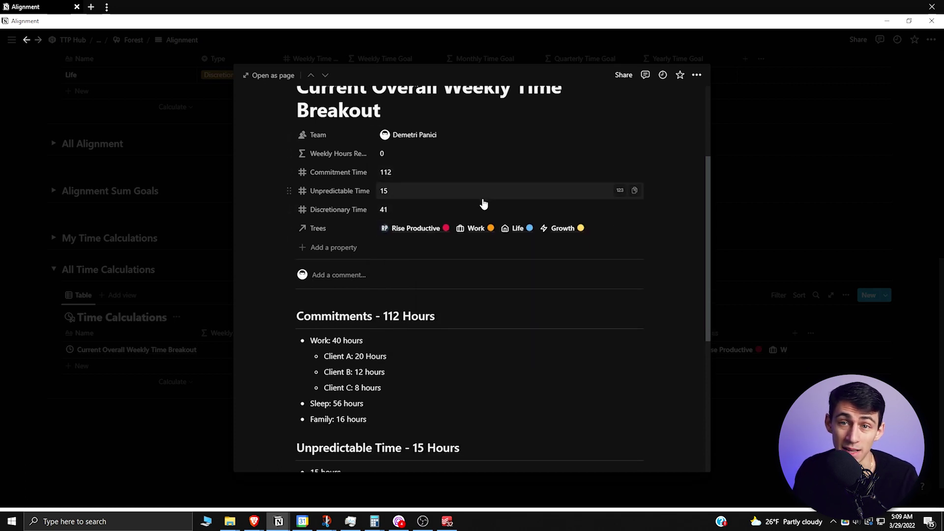
- Review the entry's commitment, discretionary and unpredictable hour breakdown, then close the preview
scroll(484, 206, down, 4)
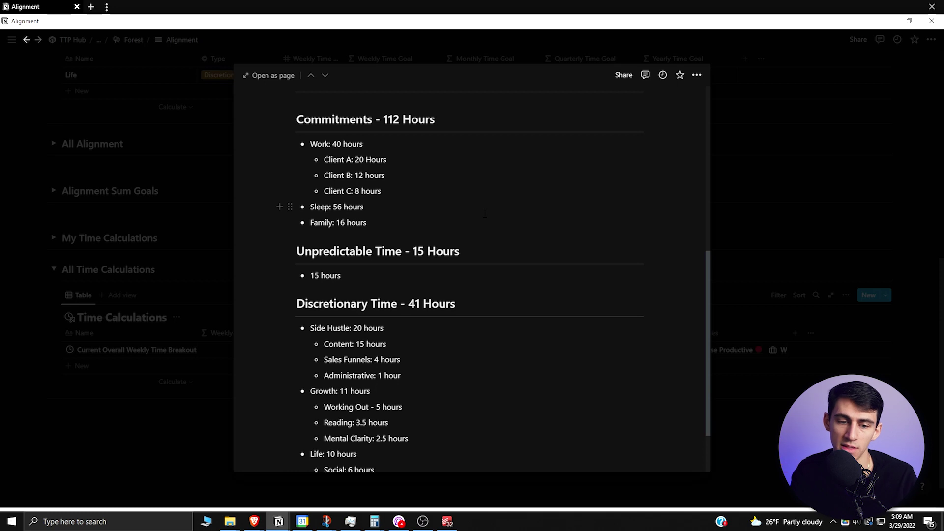
scroll(442, 226, down, 1)
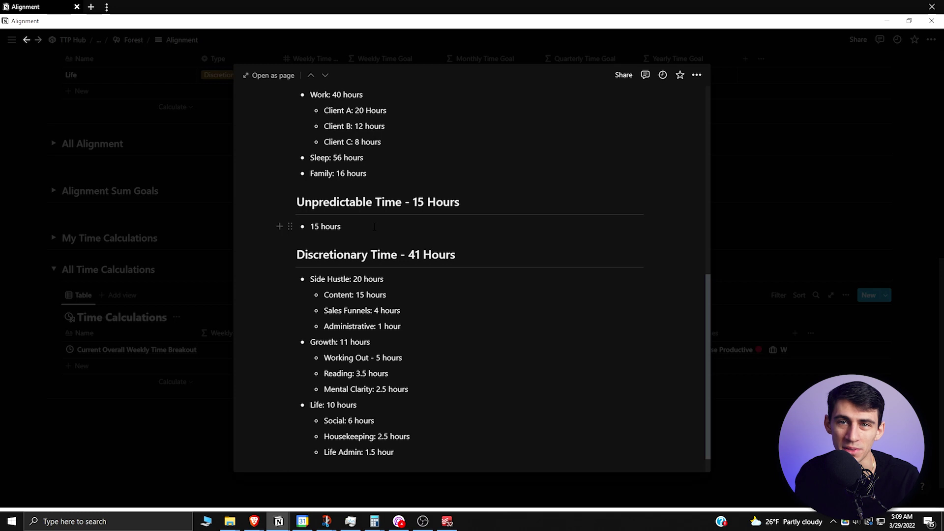
scroll(374, 226, up, 2)
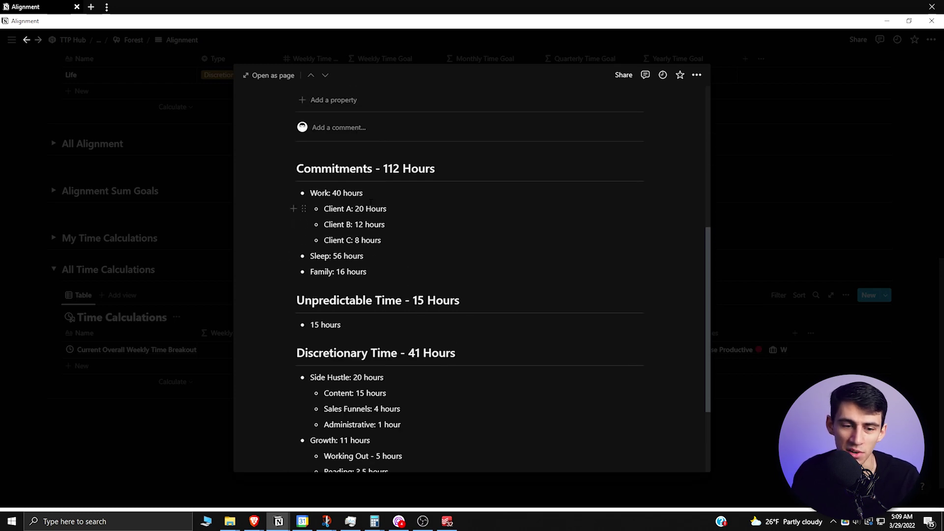
scroll(371, 201, down, 3)
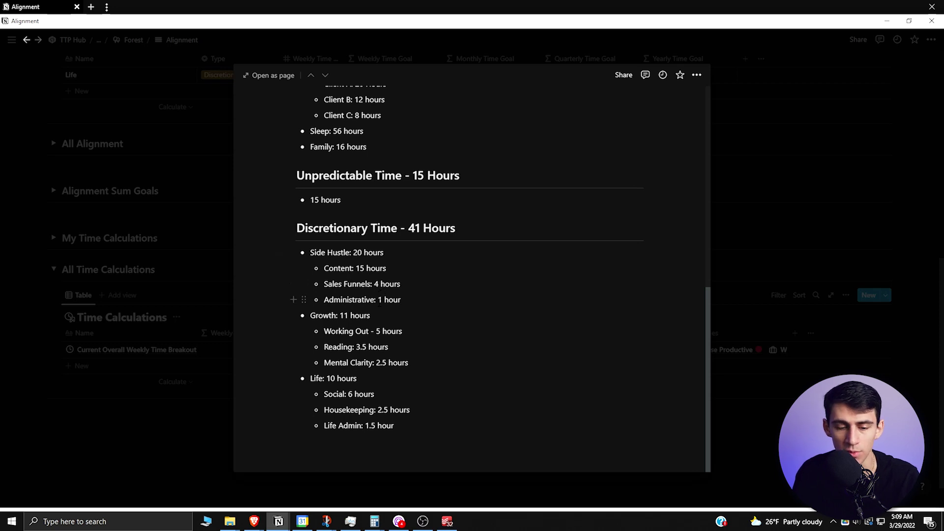
scroll(379, 301, up, 8)
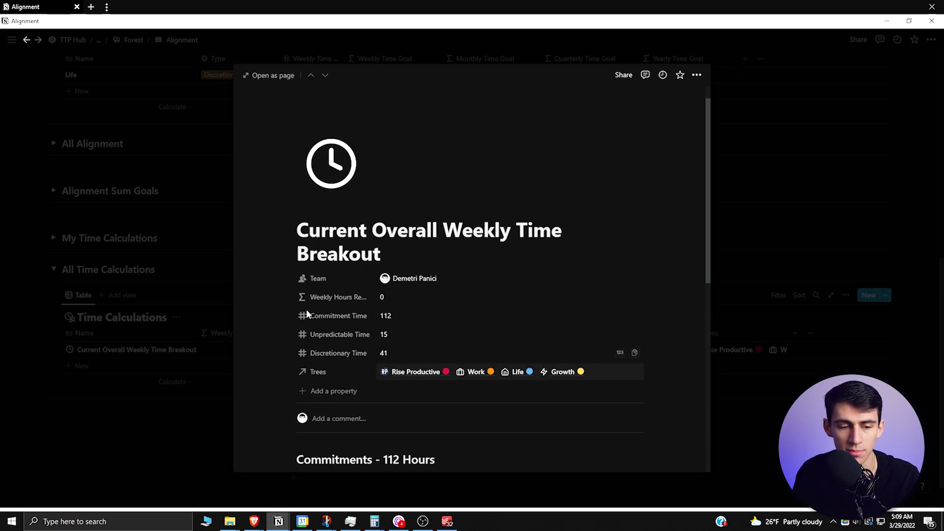
click(213, 265)
scroll(214, 266, up, 5)
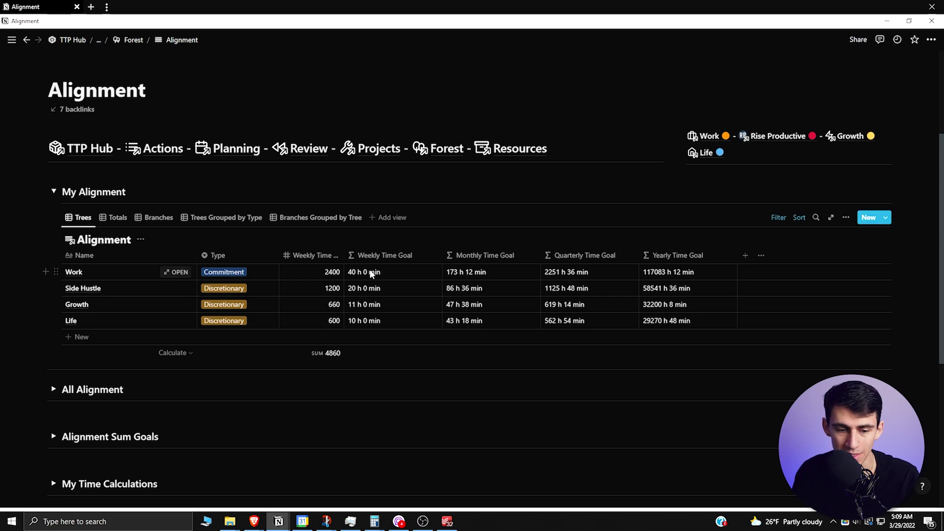
click(441, 150)
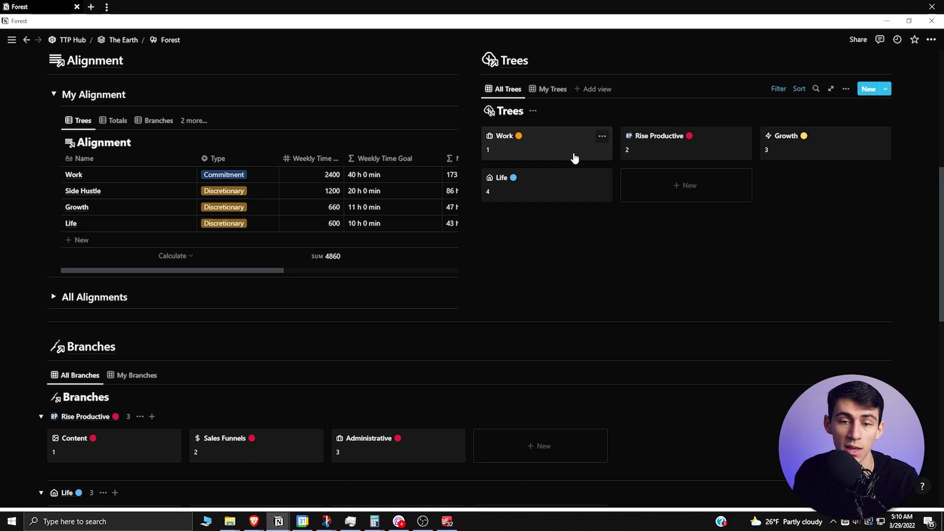
scroll(574, 157, up, 1)
scroll(672, 187, down, 1)
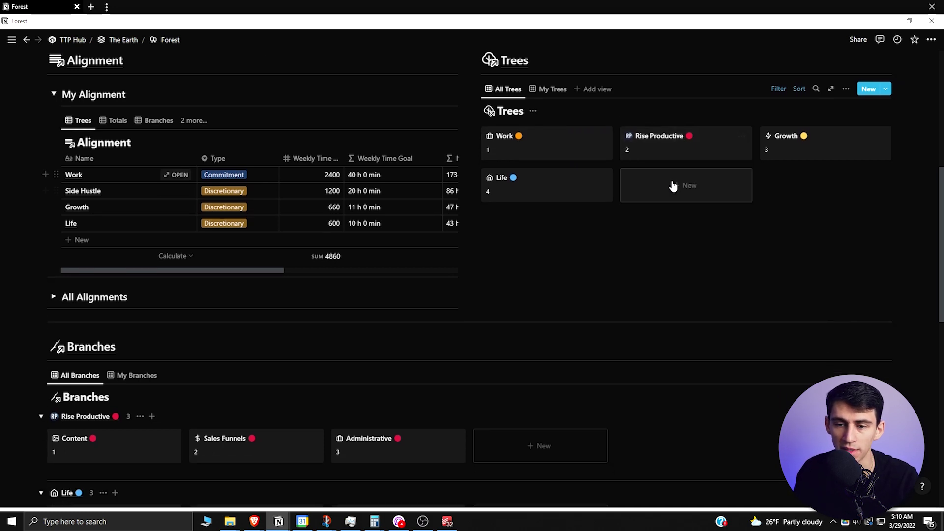
scroll(539, 184, down, 5)
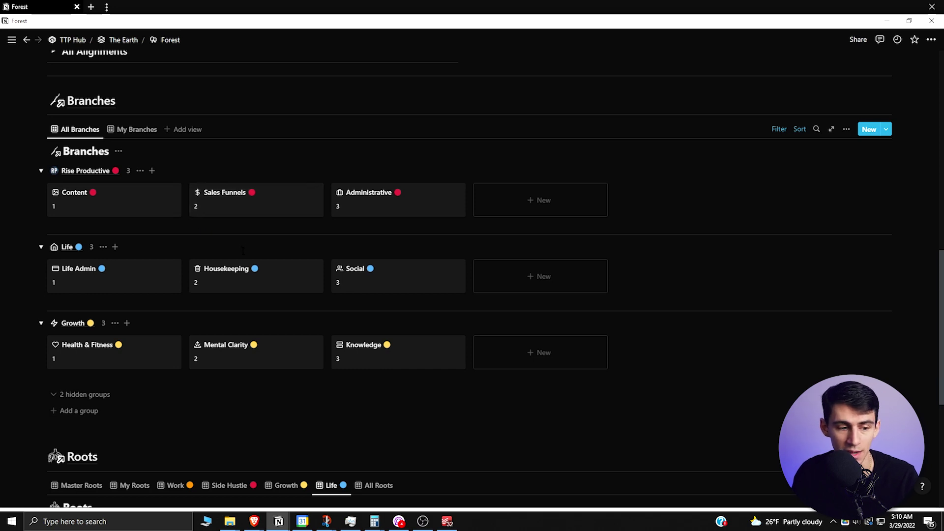
click(710, 427)
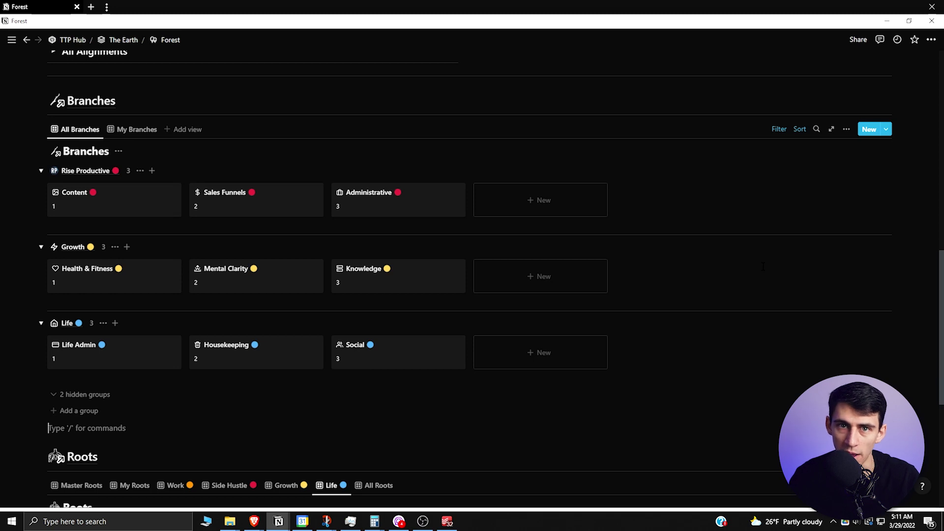
- Scroll down the Forest page to the reordered Trees and Branches boards
scroll(619, 265, down, 3)
- Return from Forest to the TTP Hub and open the Rise Productive tree page
scroll(476, 262, up, 15)
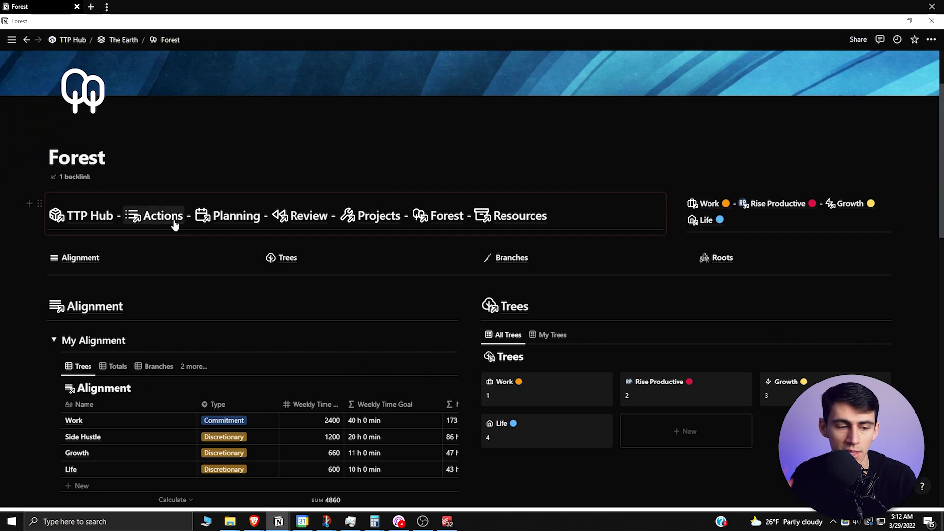
click(104, 210)
scroll(343, 306, down, 5)
scroll(343, 306, up, 2)
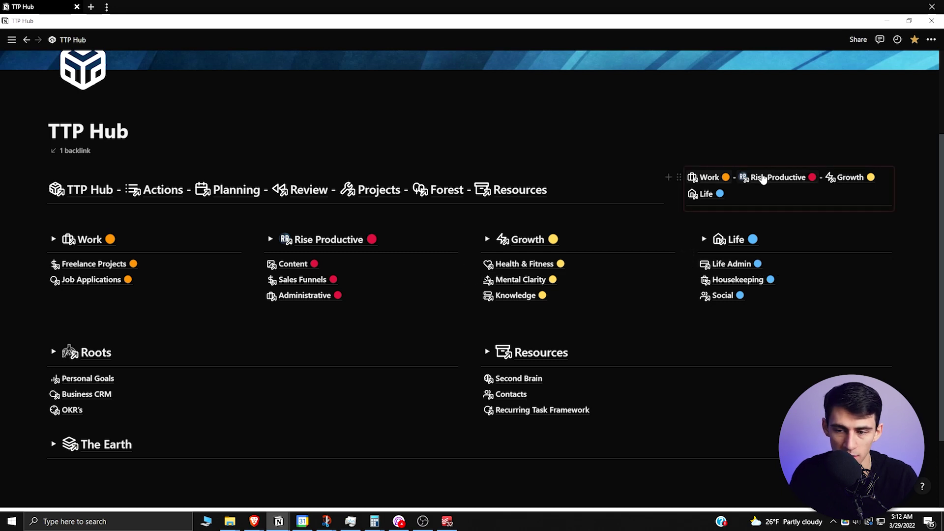
click(762, 178)
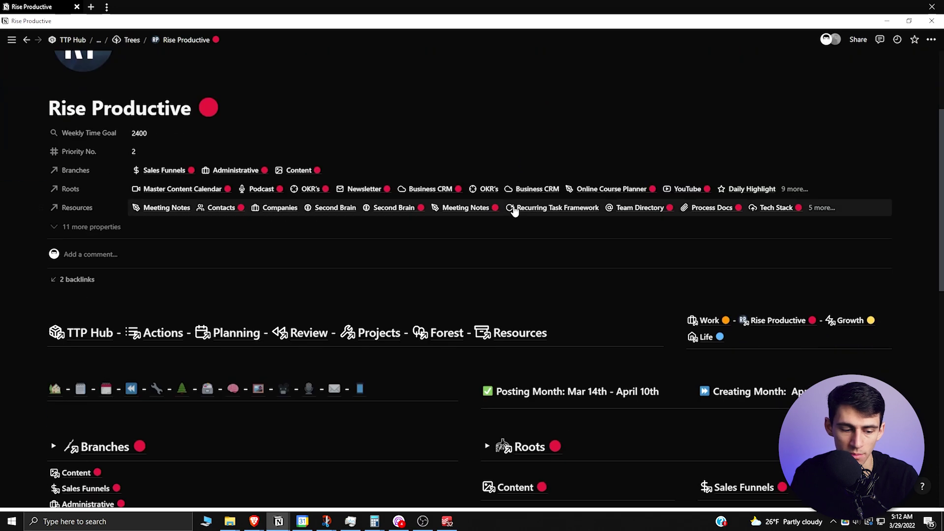
- Switch Projects between My Projects and Gallery views, check its filter rules, then collapse it
scroll(319, 278, down, 4)
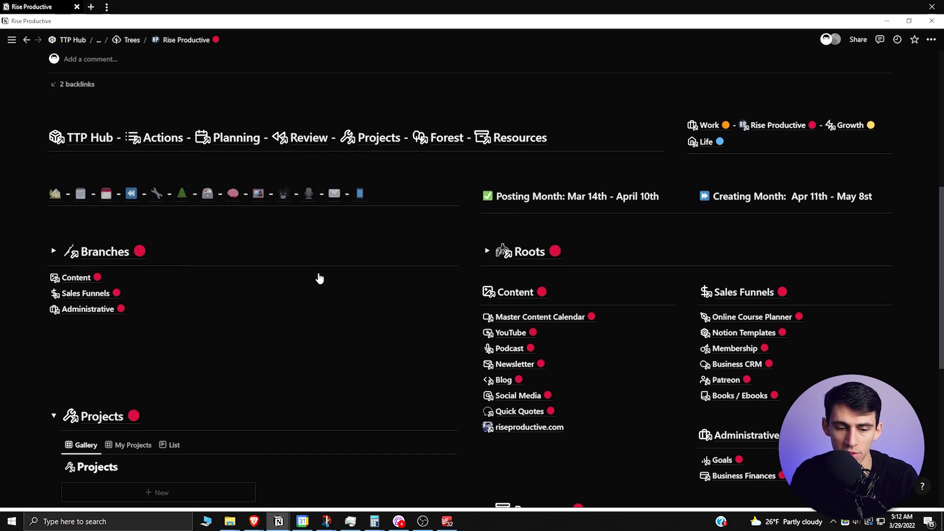
scroll(141, 286, up, 1)
scroll(258, 303, down, 5)
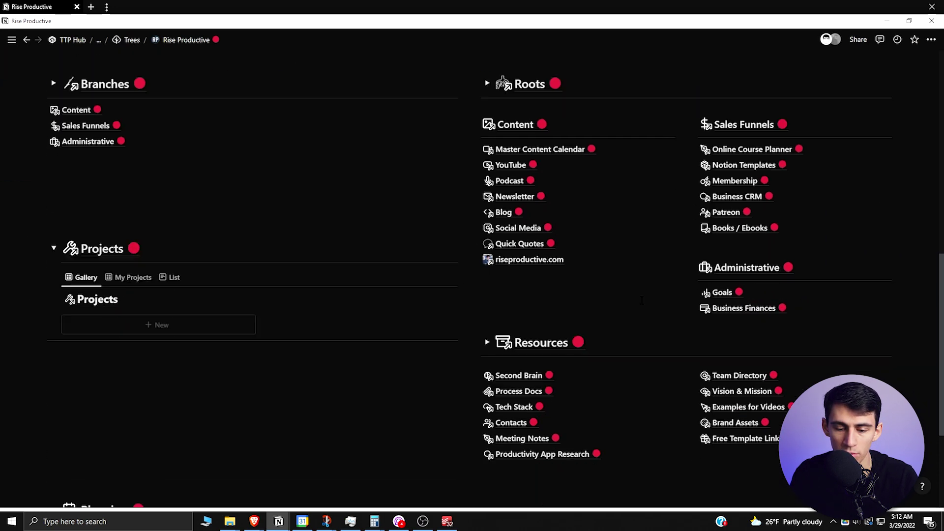
scroll(91, 309, up, 1)
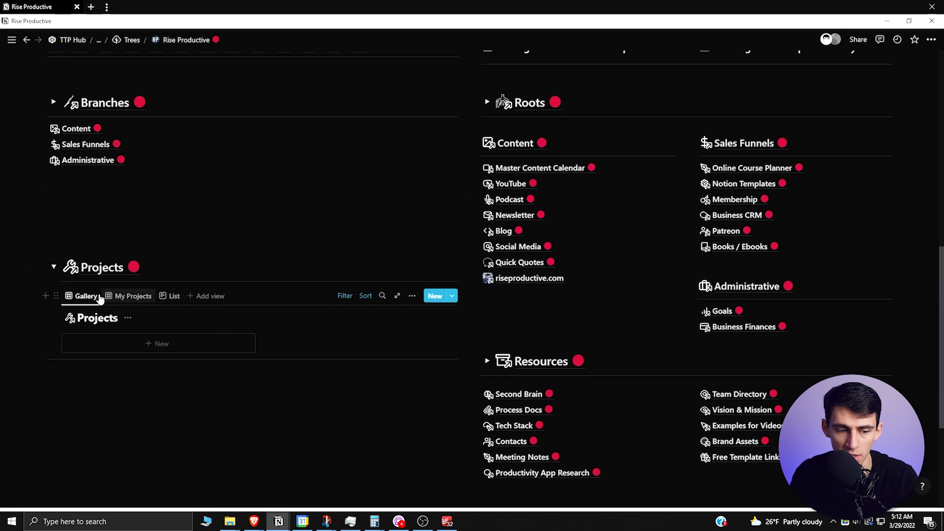
click(118, 297)
click(82, 296)
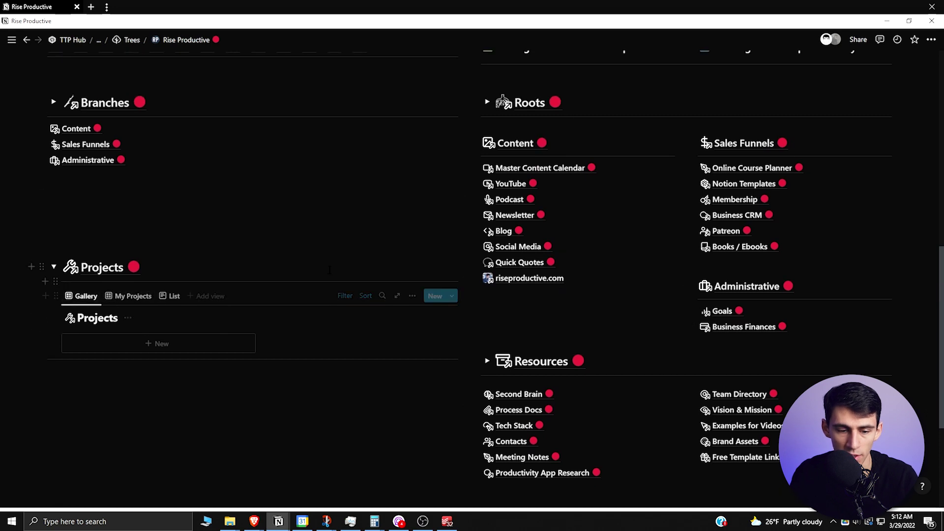
click(345, 295)
click(142, 335)
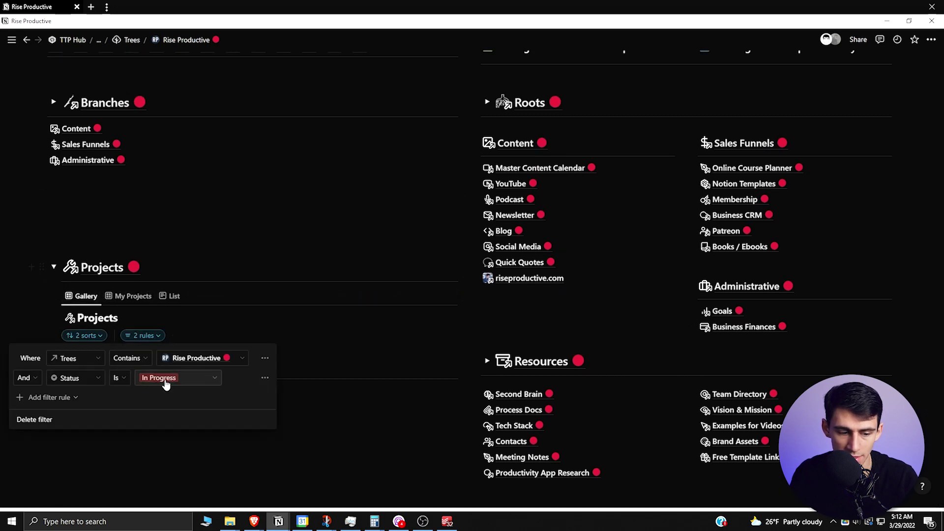
click(54, 267)
- Expand the Roots section to view its database, then collapse it again
scroll(344, 246, up, 1)
scroll(442, 221, down, 1)
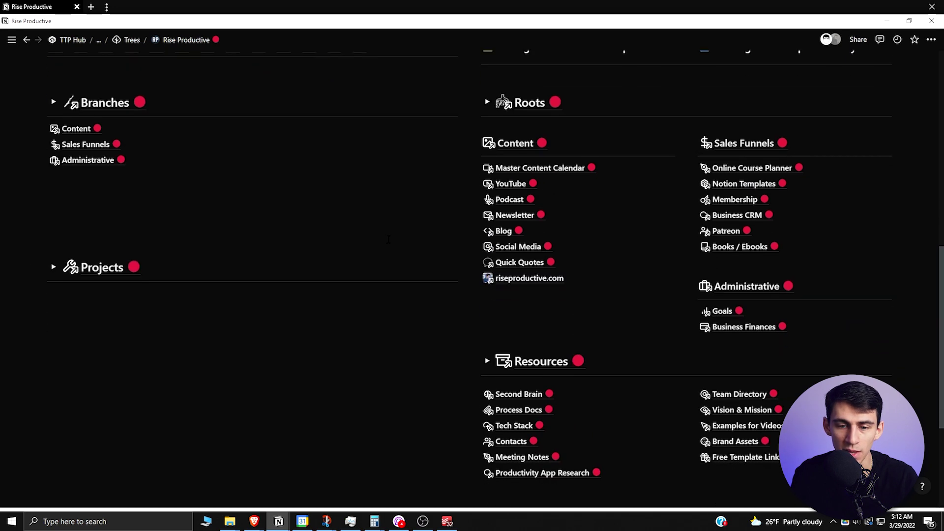
scroll(517, 160, up, 1)
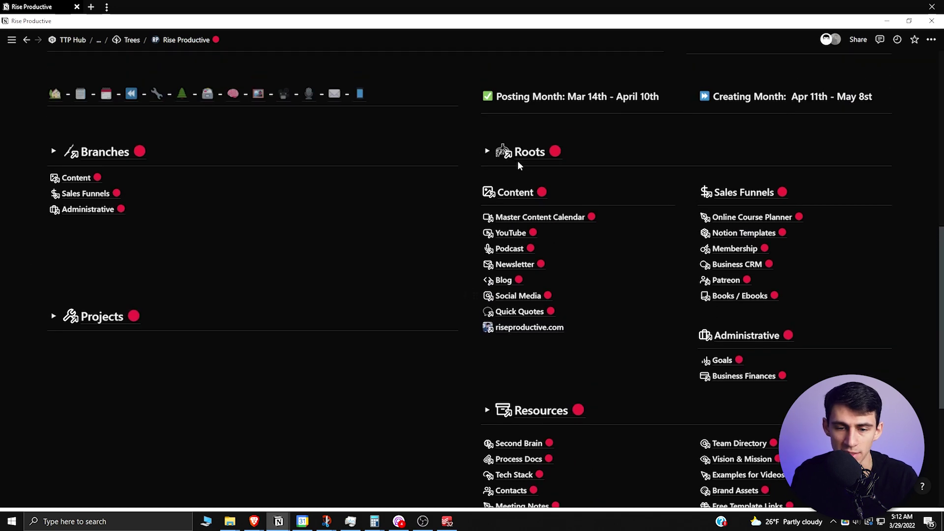
click(488, 151)
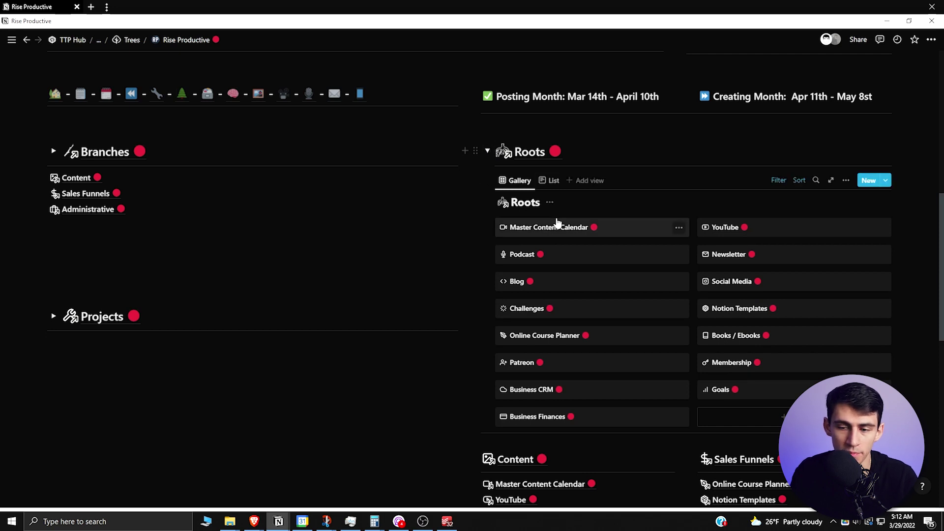
scroll(546, 206, down, 2)
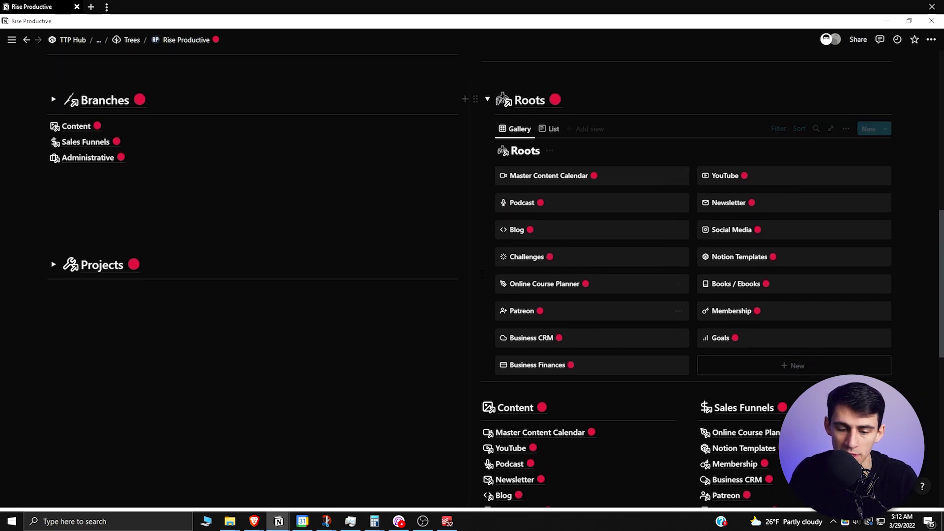
scroll(540, 396, down, 7)
scroll(490, 320, up, 8)
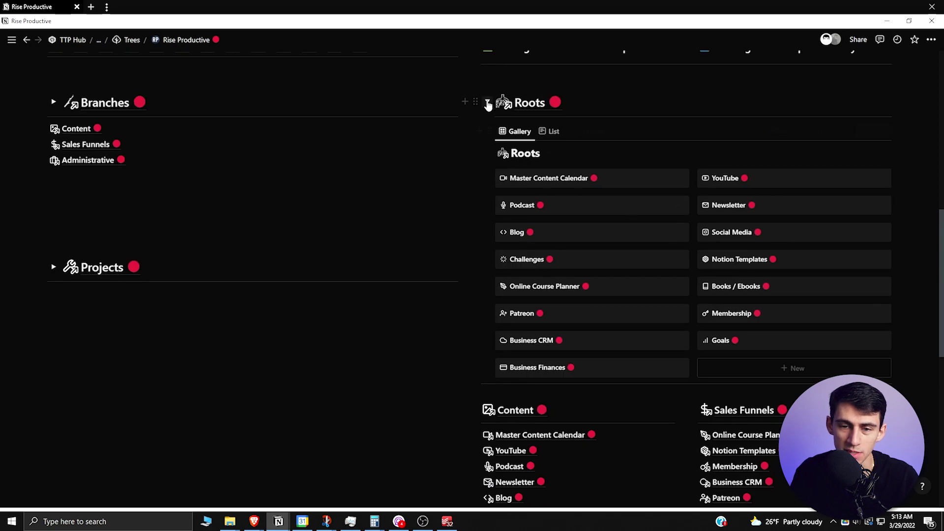
click(486, 103)
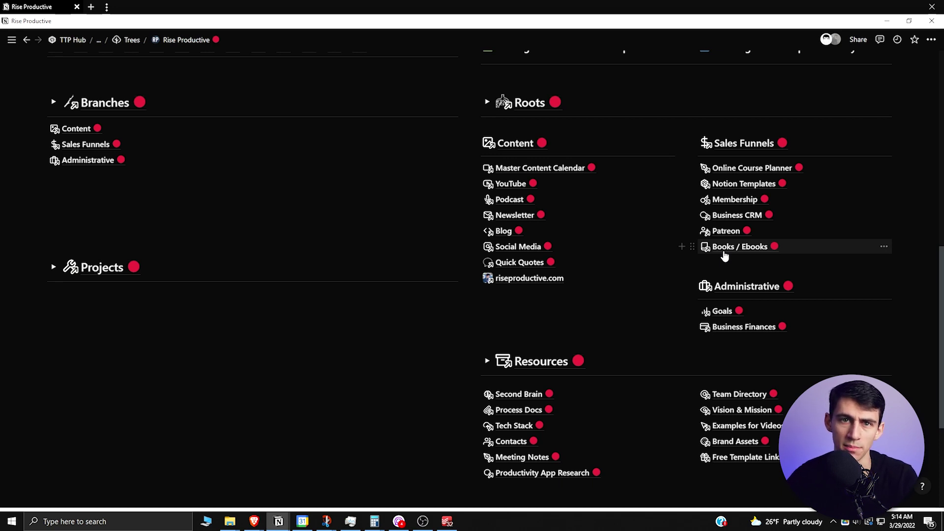
scroll(724, 255, down, 2)
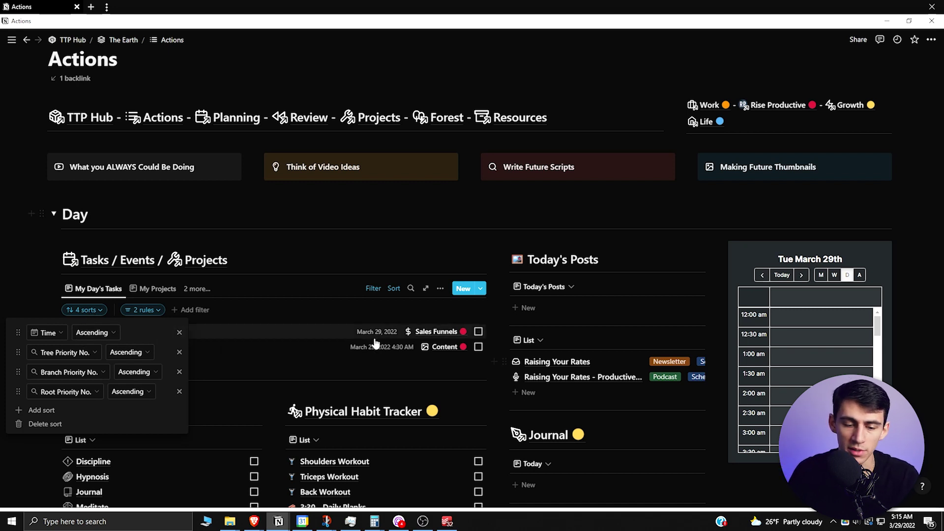
- Turn off Include time on the YouTube Editing - Finish Edits task's date, then close the task
click(381, 323)
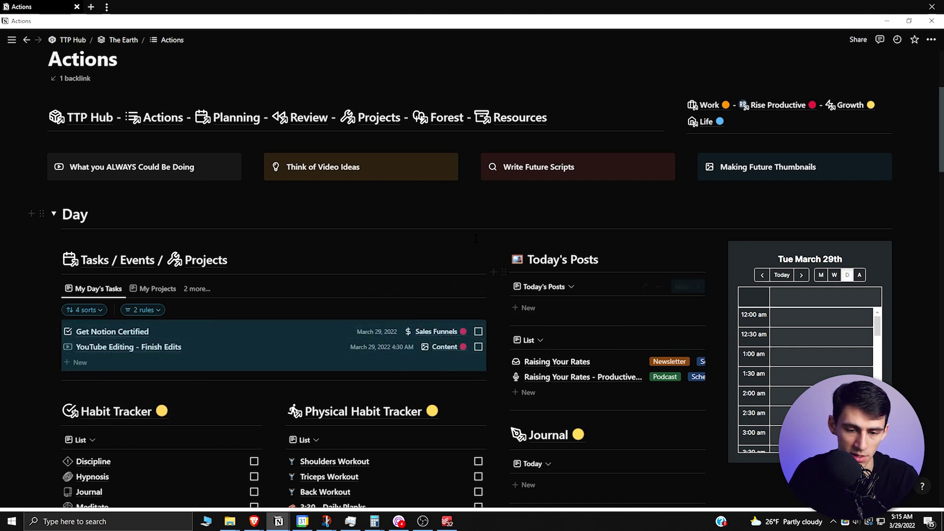
click(438, 316)
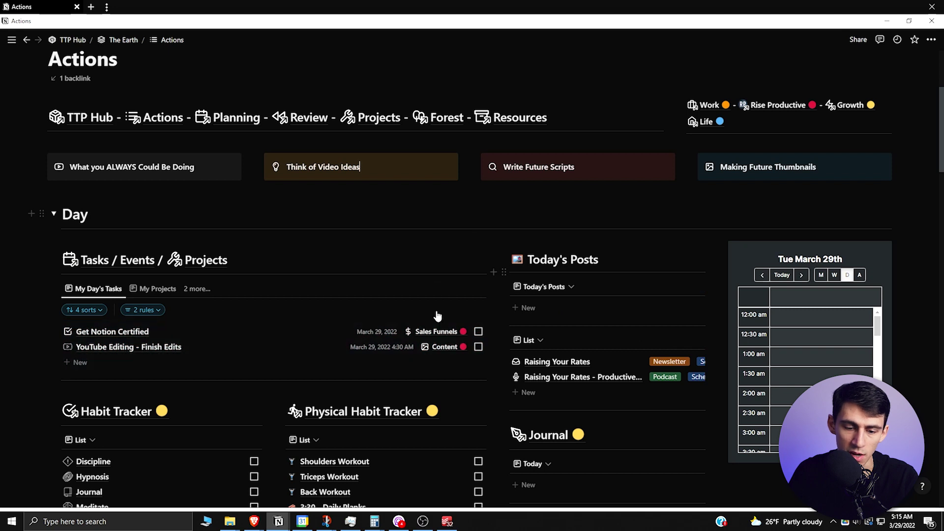
click(398, 347)
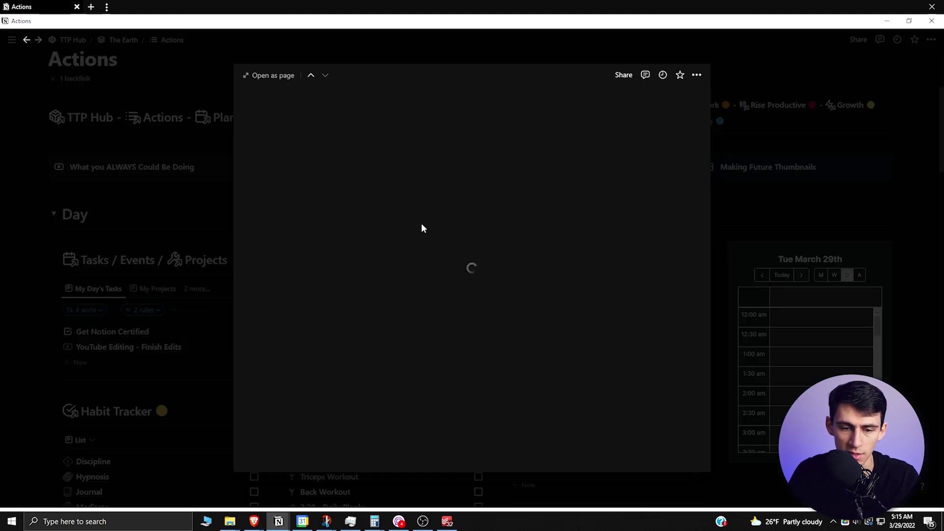
click(445, 260)
click(492, 431)
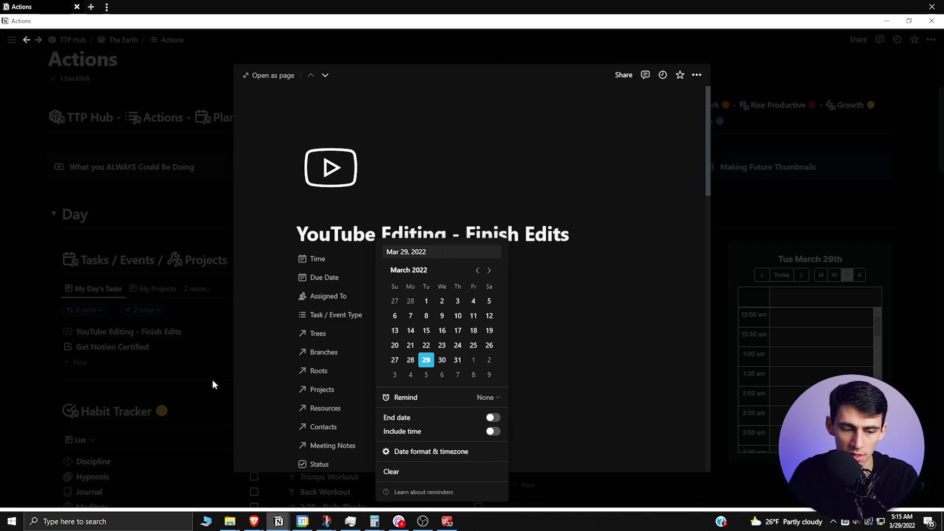
click(180, 341)
click(178, 339)
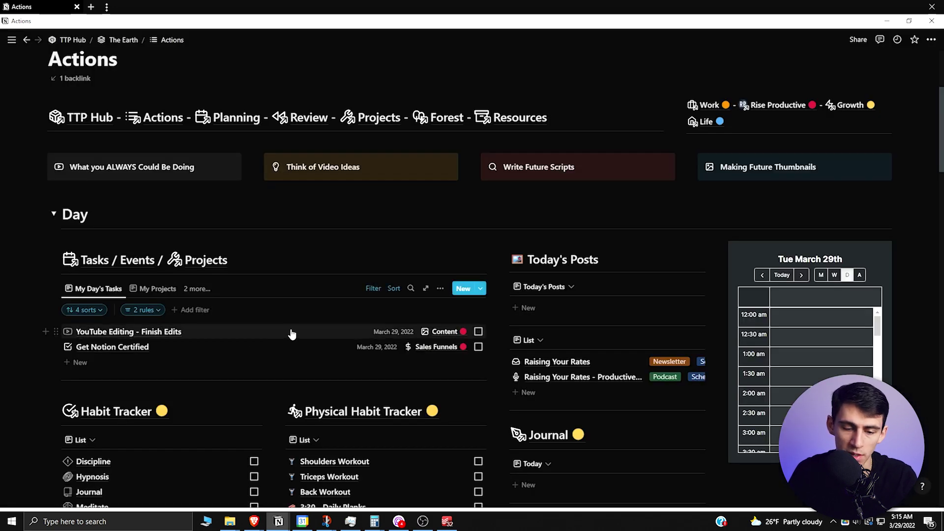
scroll(292, 334, down, 10)
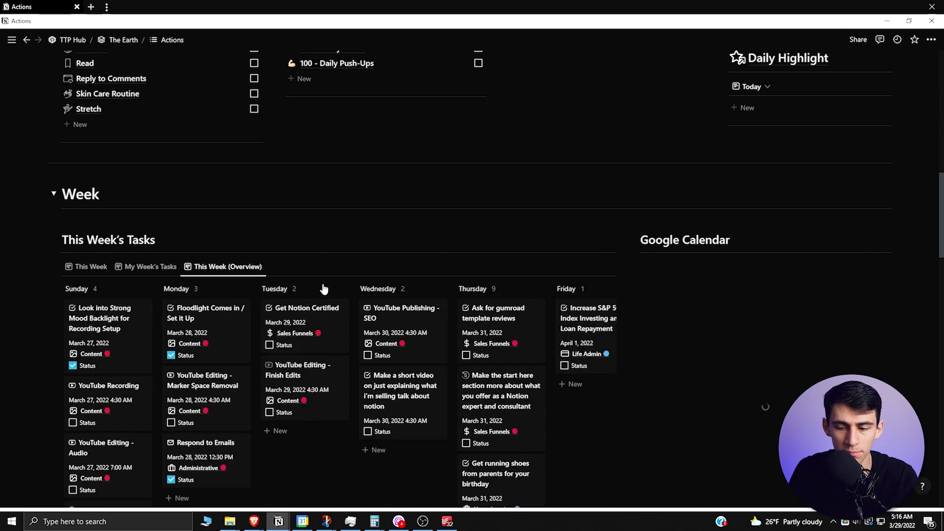
- Switch the week board between This Week and This Week (Overview), then scroll through it
scroll(295, 290, down, 1)
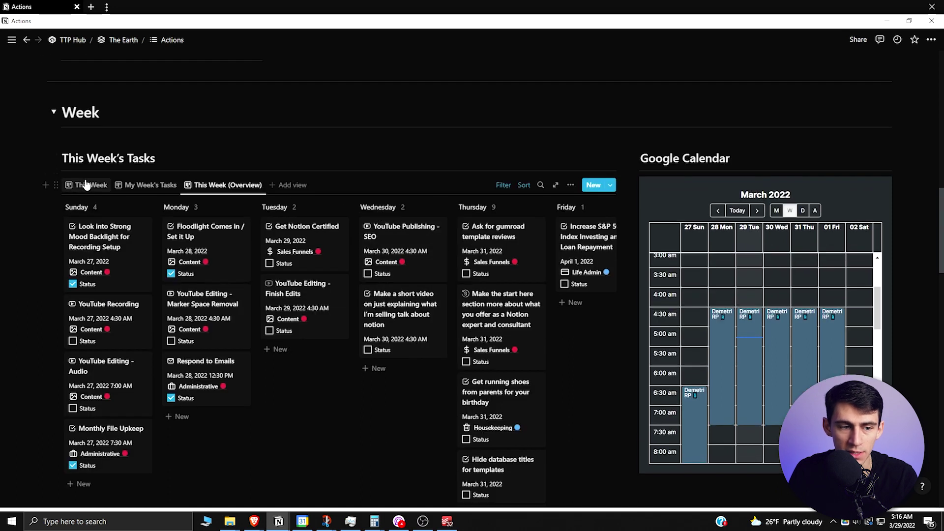
click(88, 186)
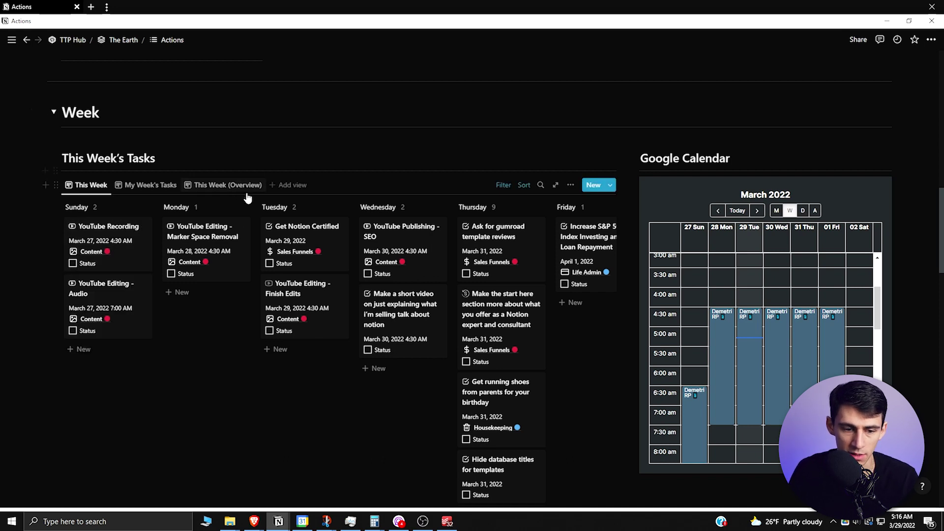
click(231, 185)
scroll(184, 185, down, 1)
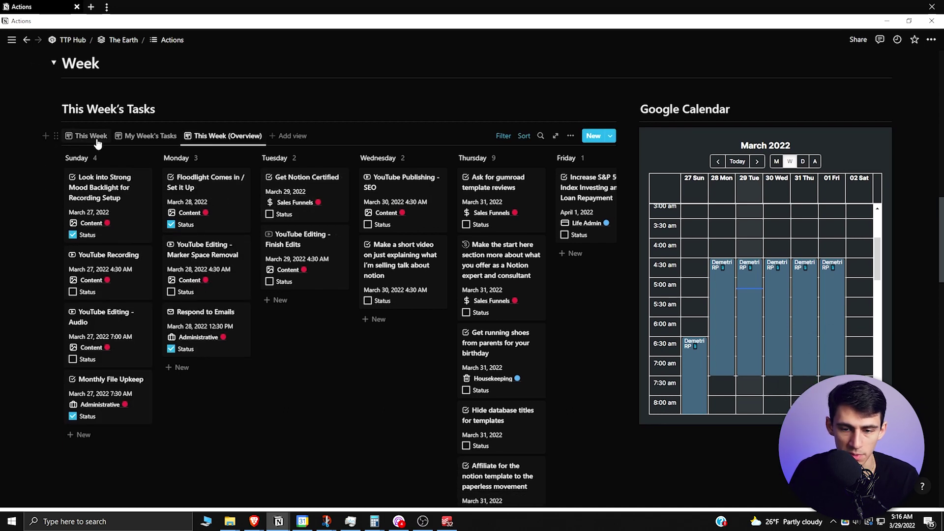
scroll(422, 296, down, 7)
scroll(423, 297, up, 7)
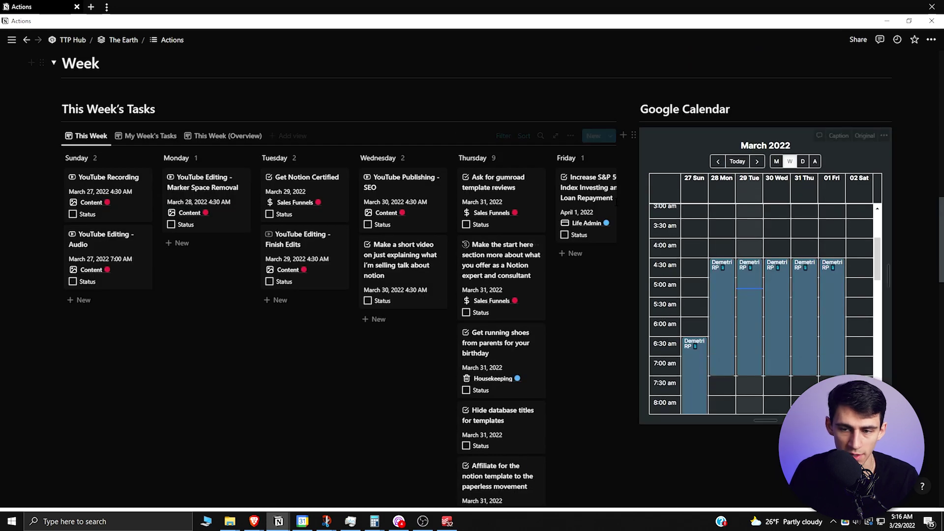
scroll(652, 296, up, 3)
scroll(539, 325, down, 8)
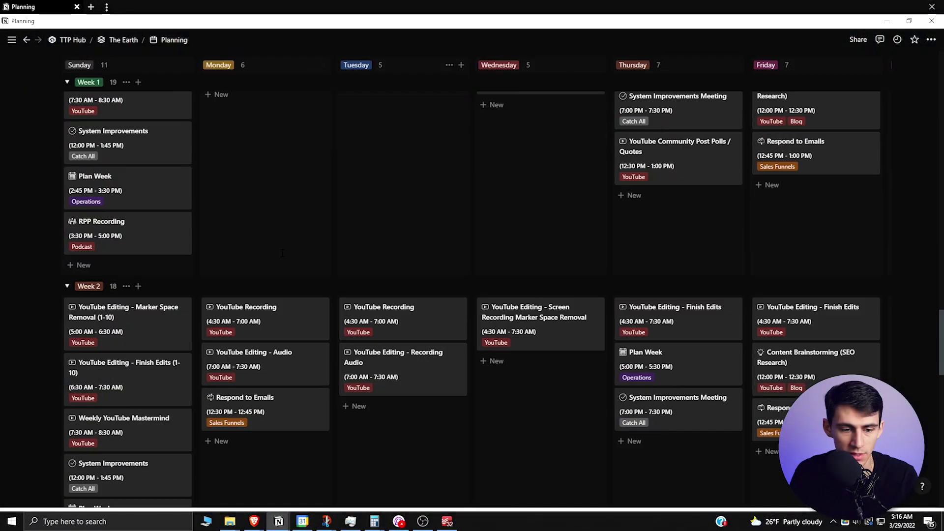
- Collapse the Demetri Task Framework toggle and expand the Recurring Task Framework toggle
scroll(282, 253, up, 5)
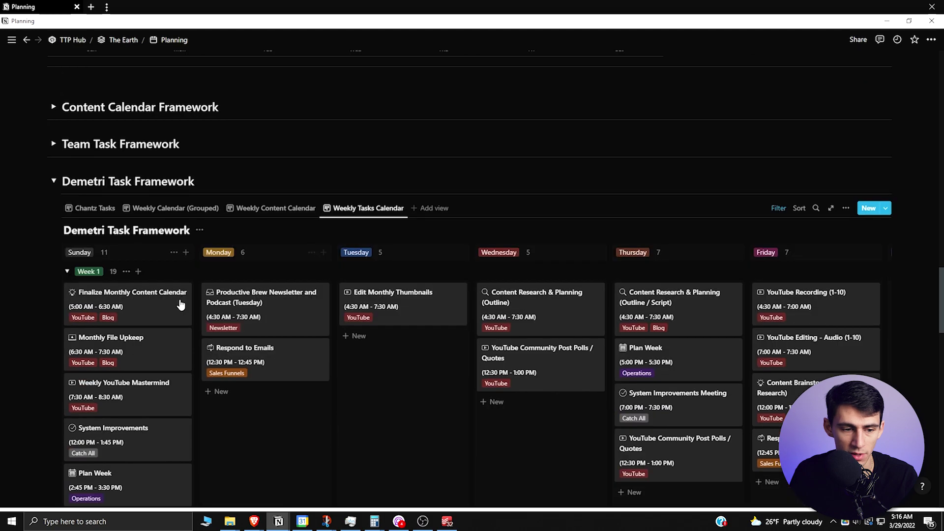
scroll(181, 305, up, 4)
click(54, 376)
scroll(556, 253, up, 15)
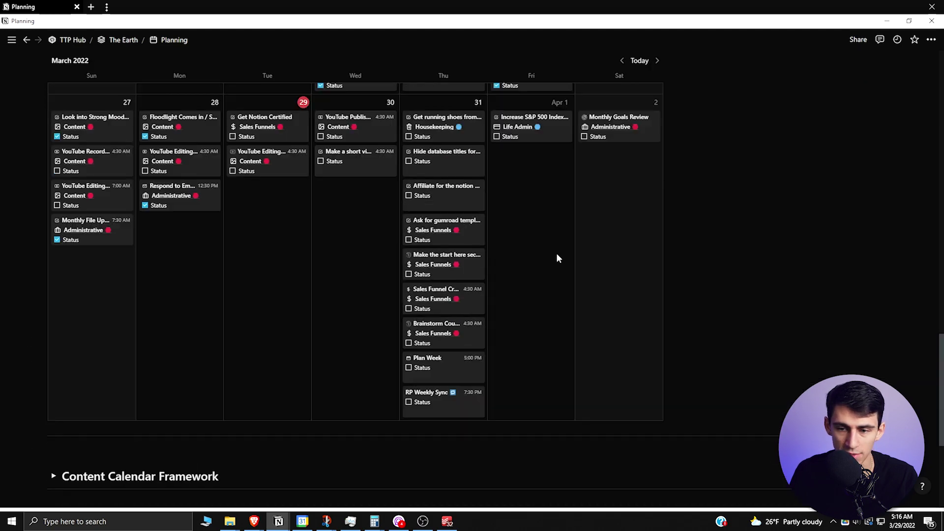
scroll(638, 272, up, 4)
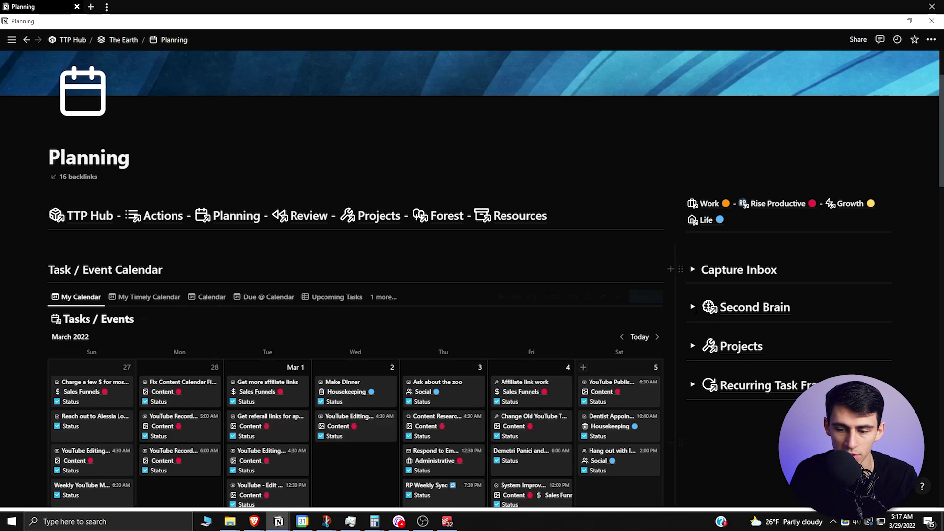
click(692, 386)
scroll(775, 286, down, 5)
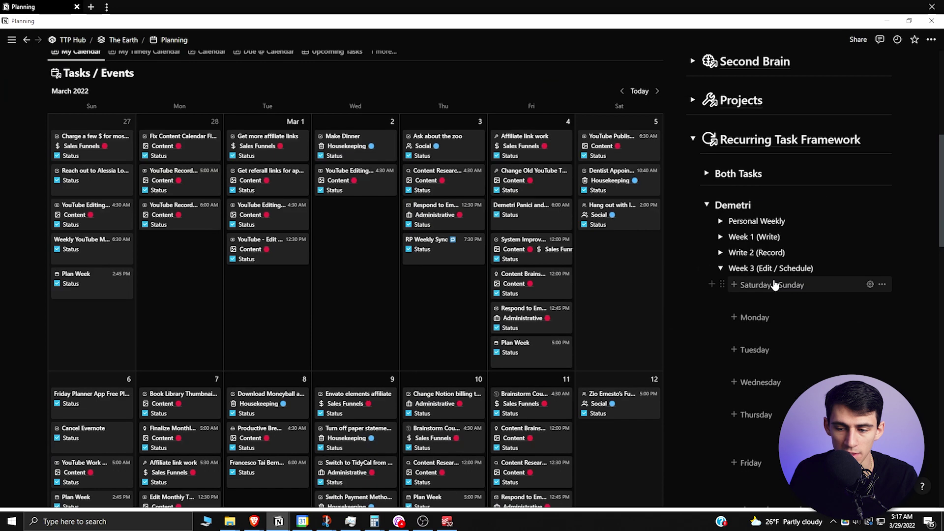
- Insert the Week 4 (Sales Funnels) Saturday - Sunday recurring tasks from the template
click(871, 285)
click(871, 305)
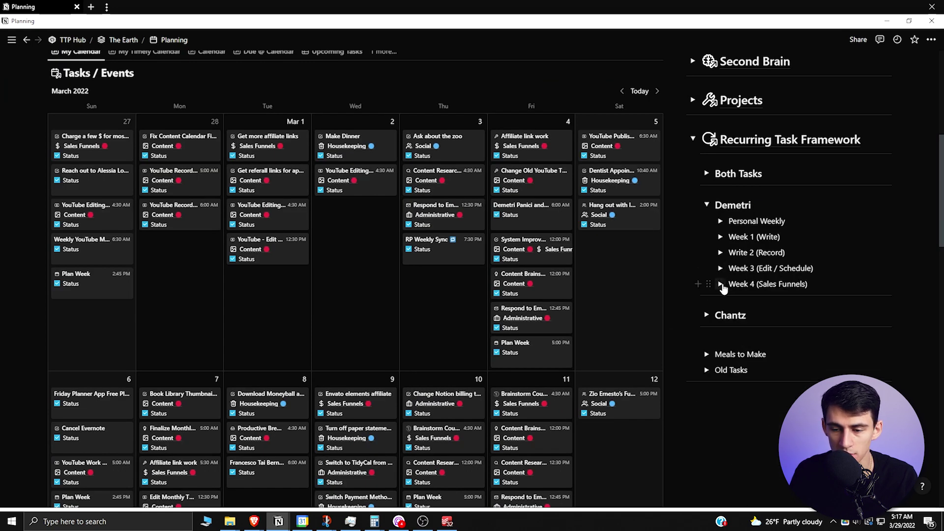
click(721, 285)
click(772, 300)
scroll(788, 279, down, 2)
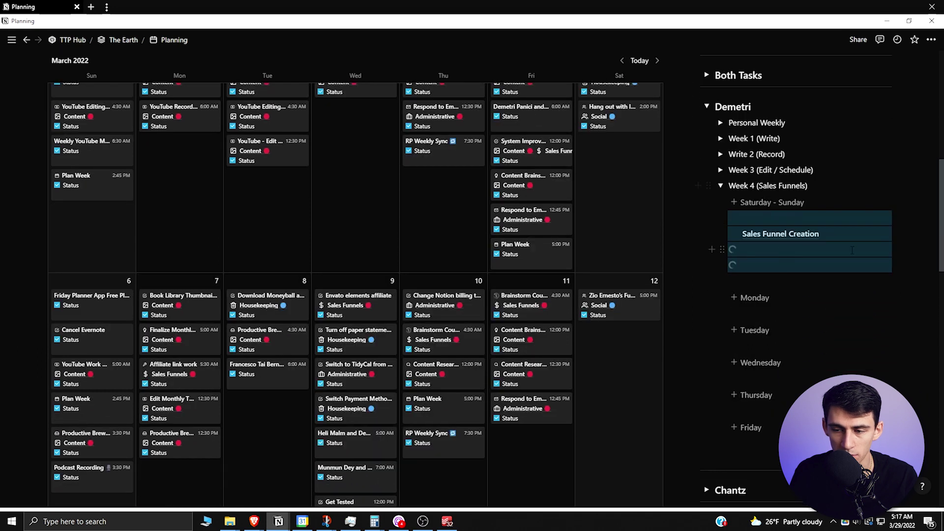
- Drag Sales Funnel Creation onto Saturday 12, then undo the placement and the inserted blocks
drag(720, 233, 638, 296)
scroll(639, 295, down, 1)
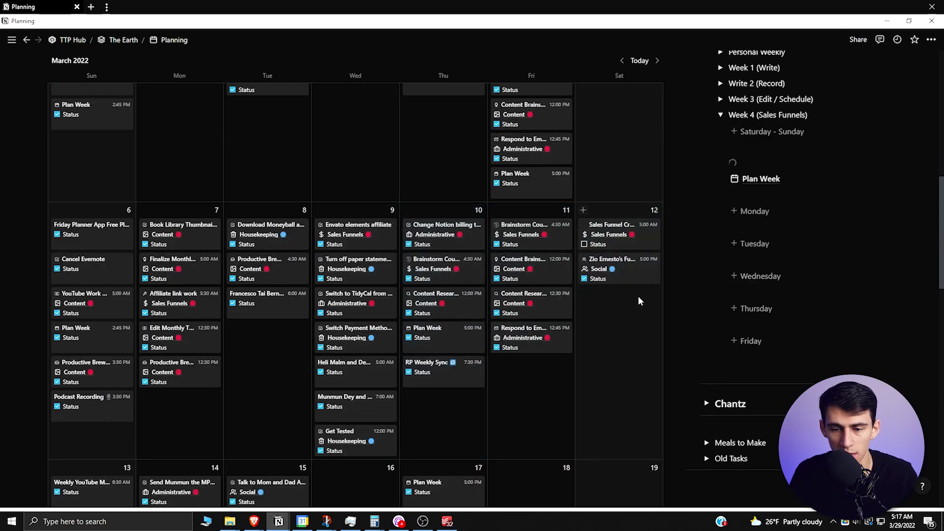
key(ctrl+z)
scroll(842, 217, up, 2)
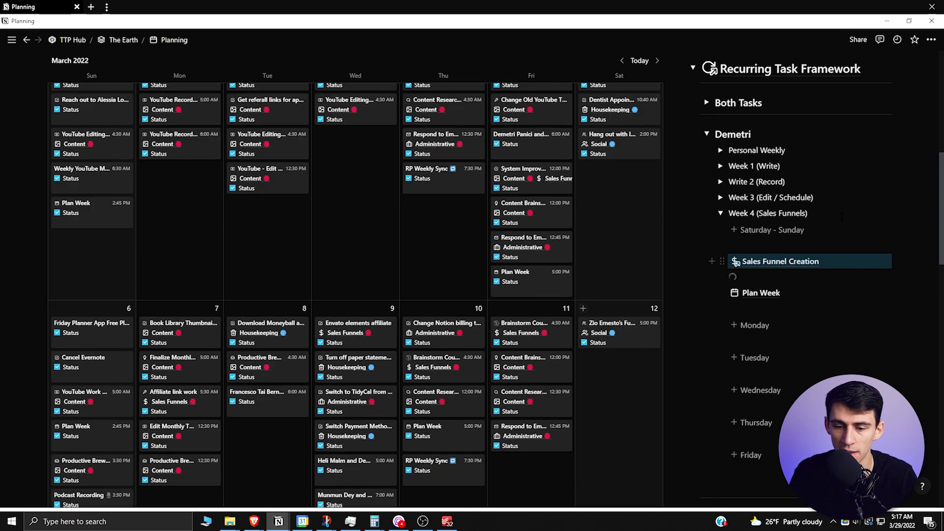
key(ctrl+z)
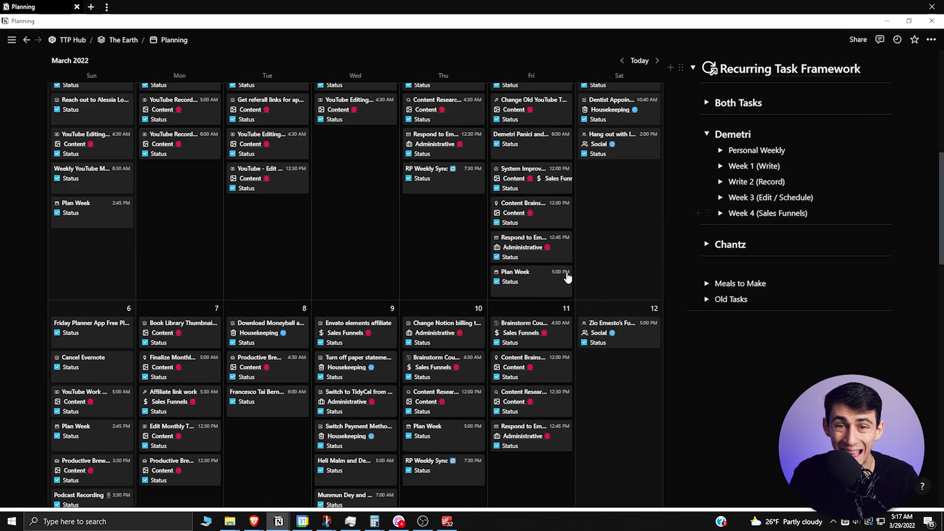
scroll(565, 275, up, 3)
scroll(568, 279, up, 1)
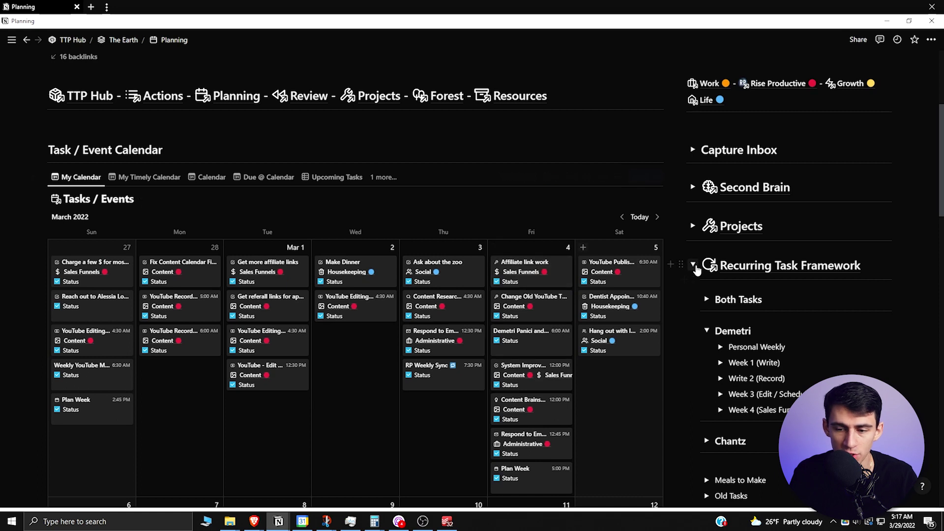
- Schedule the Capture Inbox task 'fix old chapter names to improve retention' on Saturday, March 5
click(692, 150)
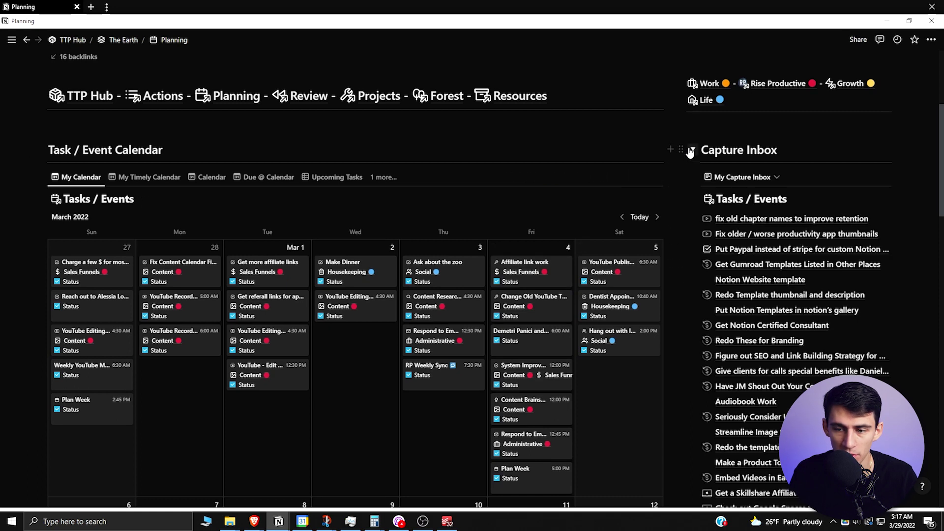
scroll(761, 270, down, 7)
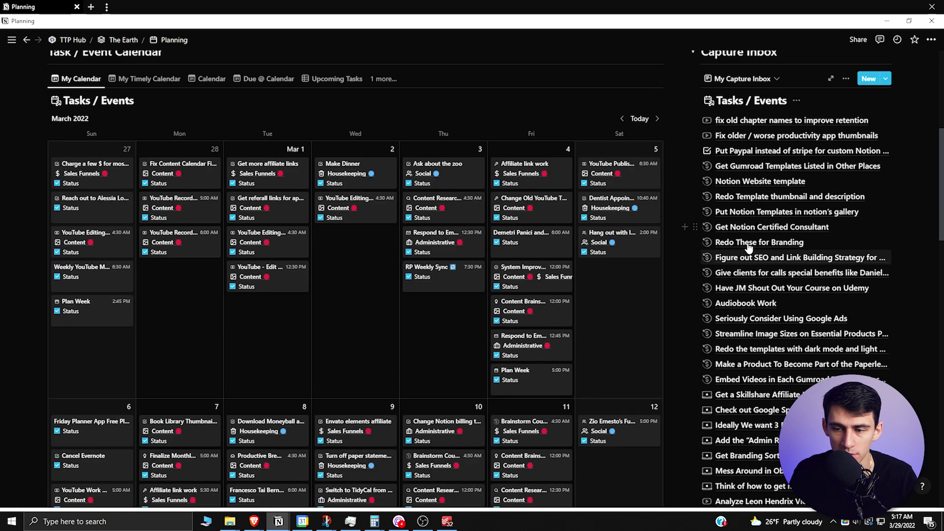
scroll(555, 194, up, 6)
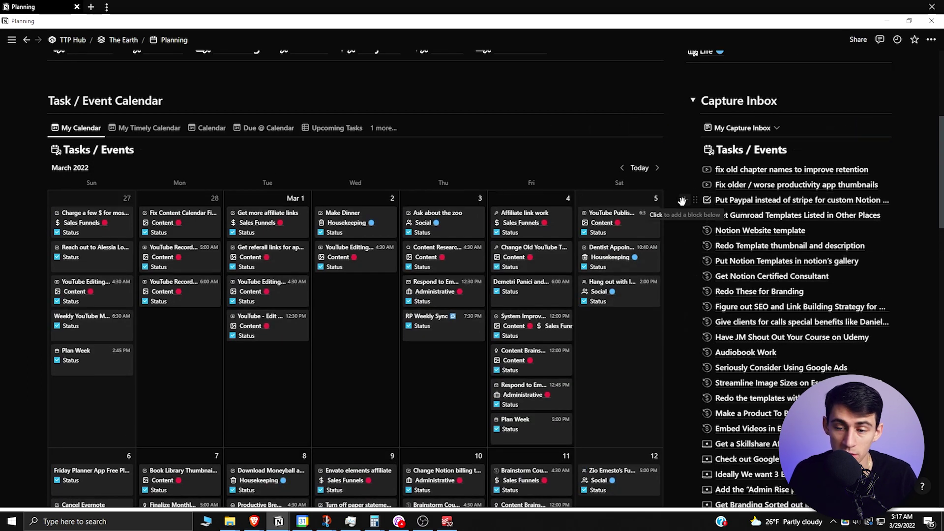
drag(760, 178, 624, 320)
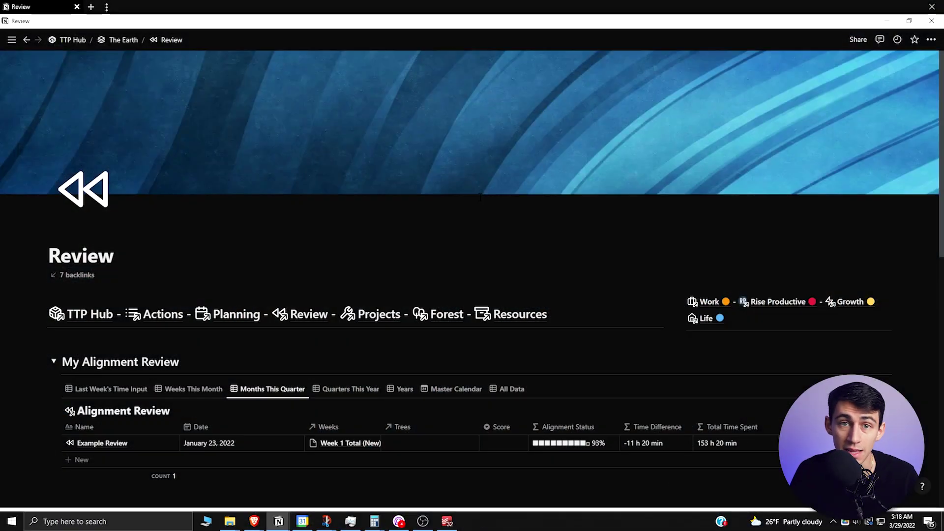
scroll(461, 205, down, 4)
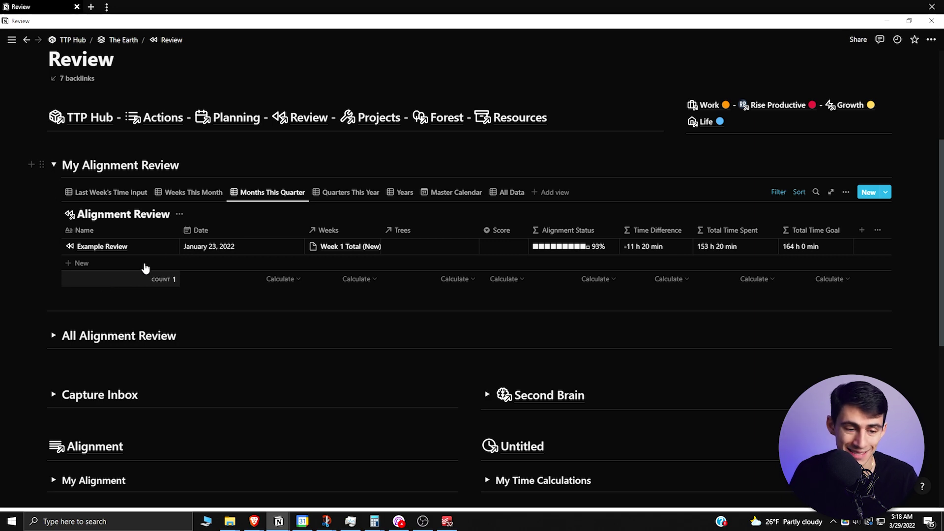
click(174, 247)
scroll(393, 246, down, 8)
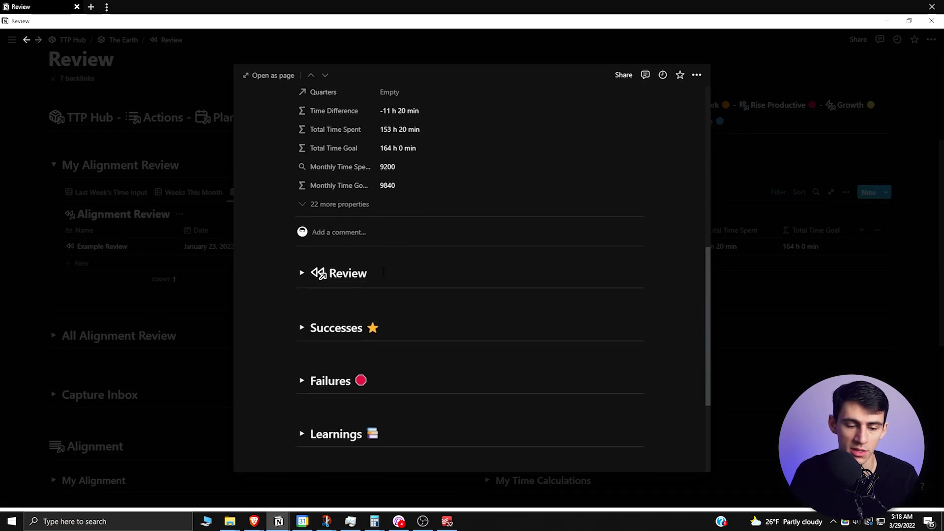
scroll(348, 268, down, 1)
click(302, 180)
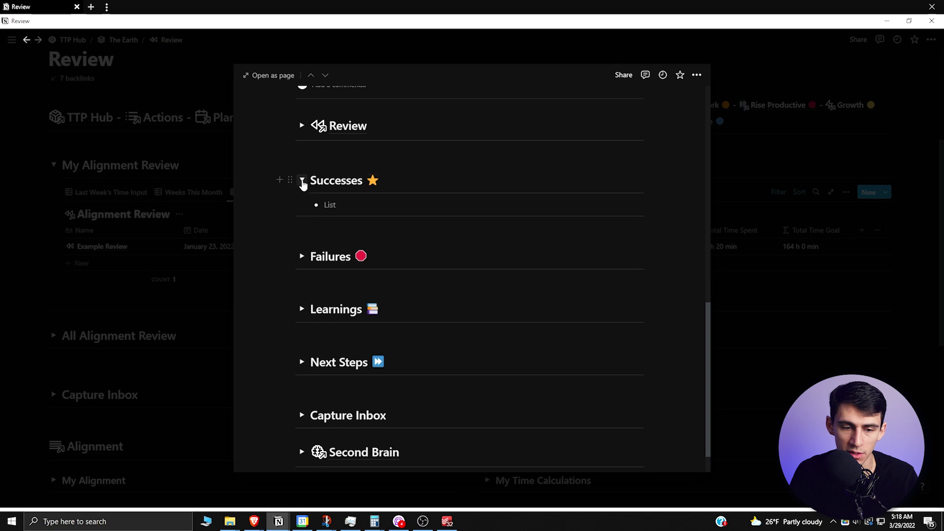
scroll(303, 183, up, 15)
click(114, 252)
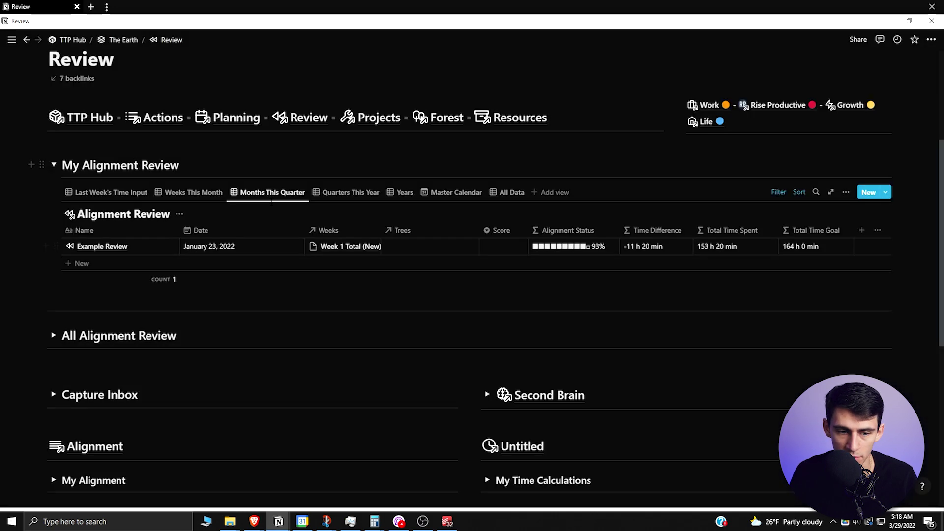
click(200, 194)
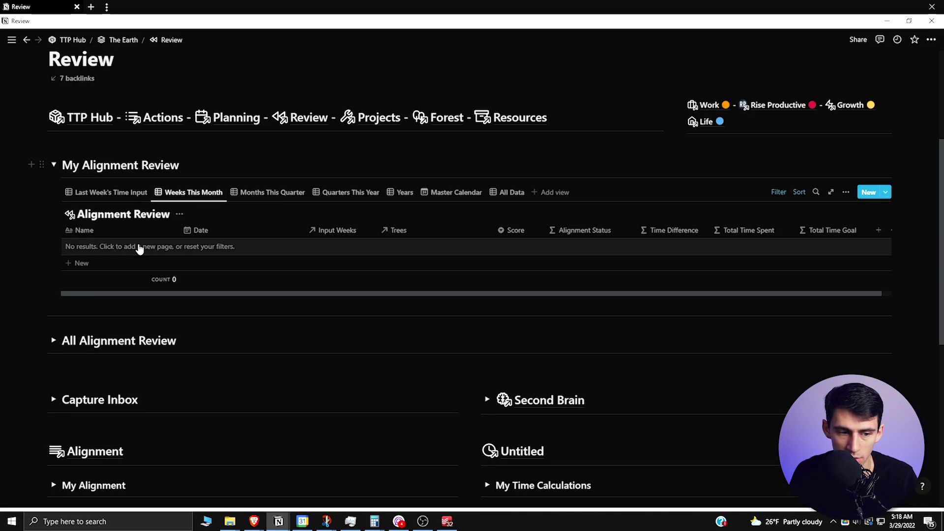
click(168, 251)
scroll(402, 327, down, 2)
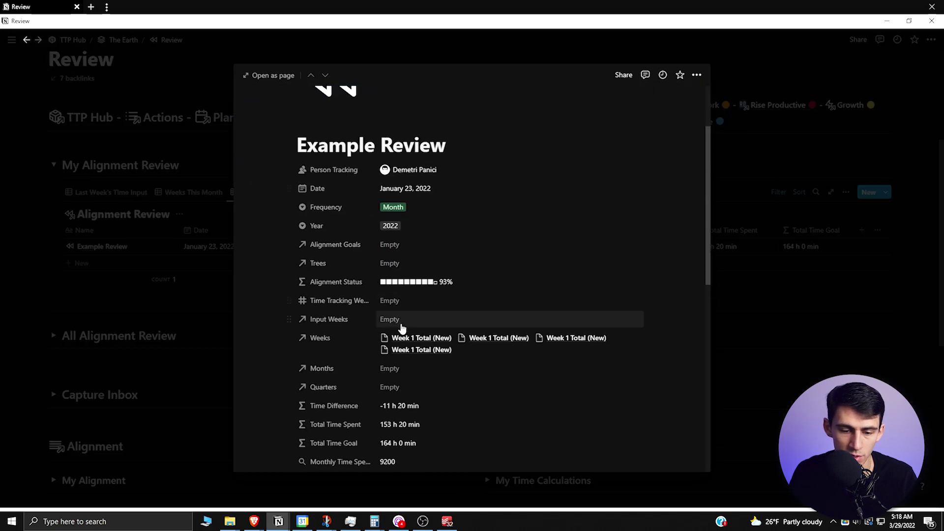
click(412, 345)
click(424, 381)
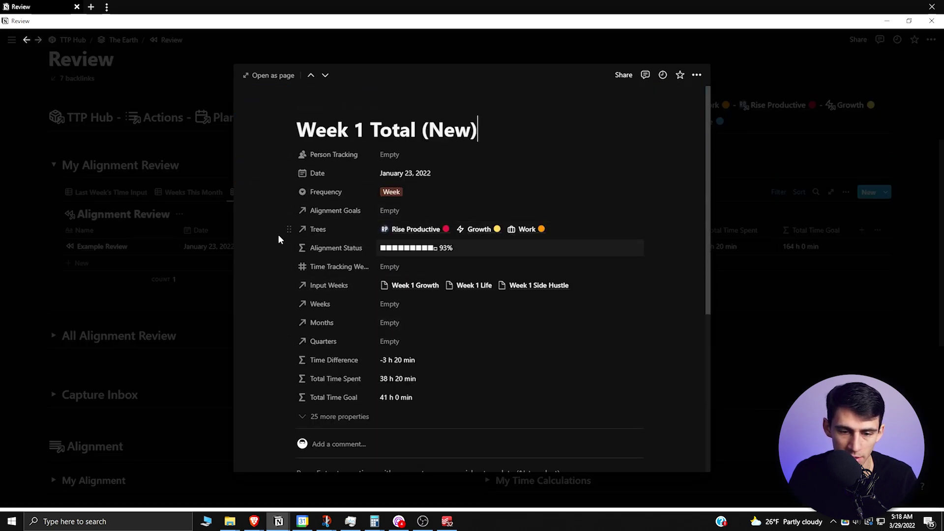
click(202, 216)
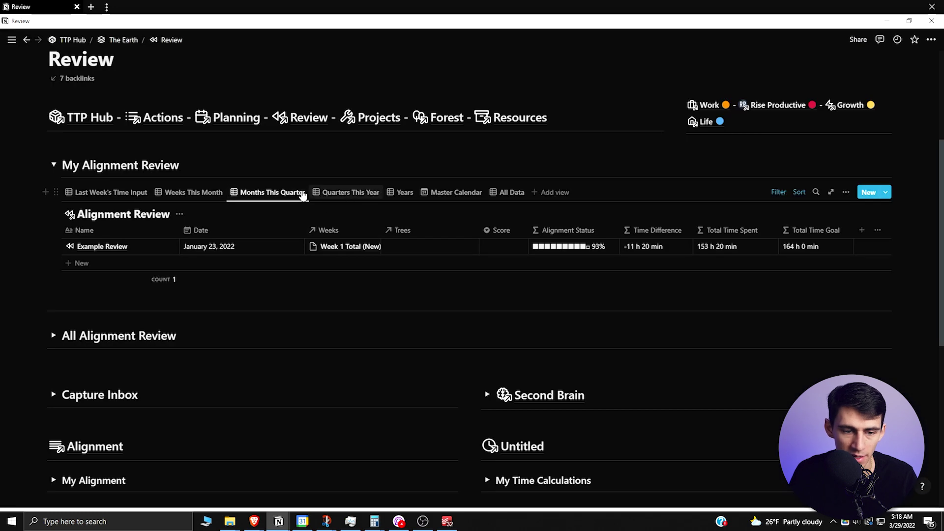